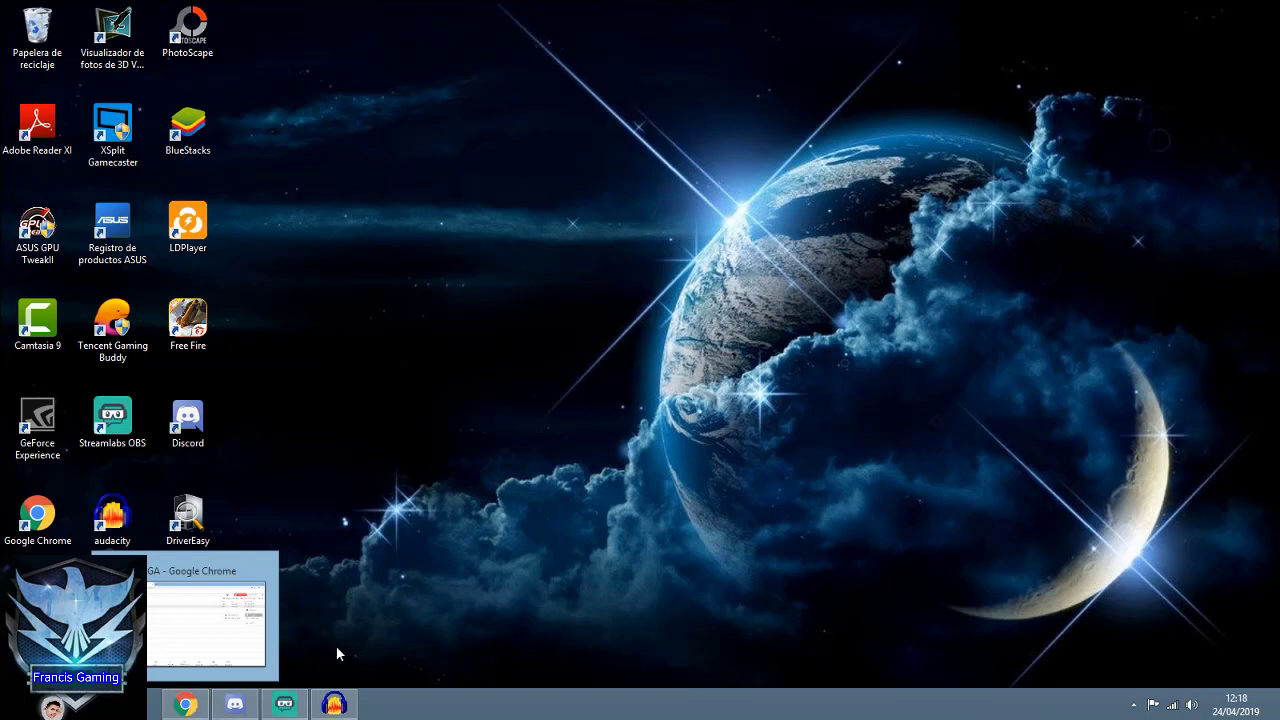
# Check the download options for DriverEasy_Setup.exe and EasyWare Multi-KeyFile Generator.exe in the MEGA folder in Chrome
pyautogui.moveTo(238, 708)
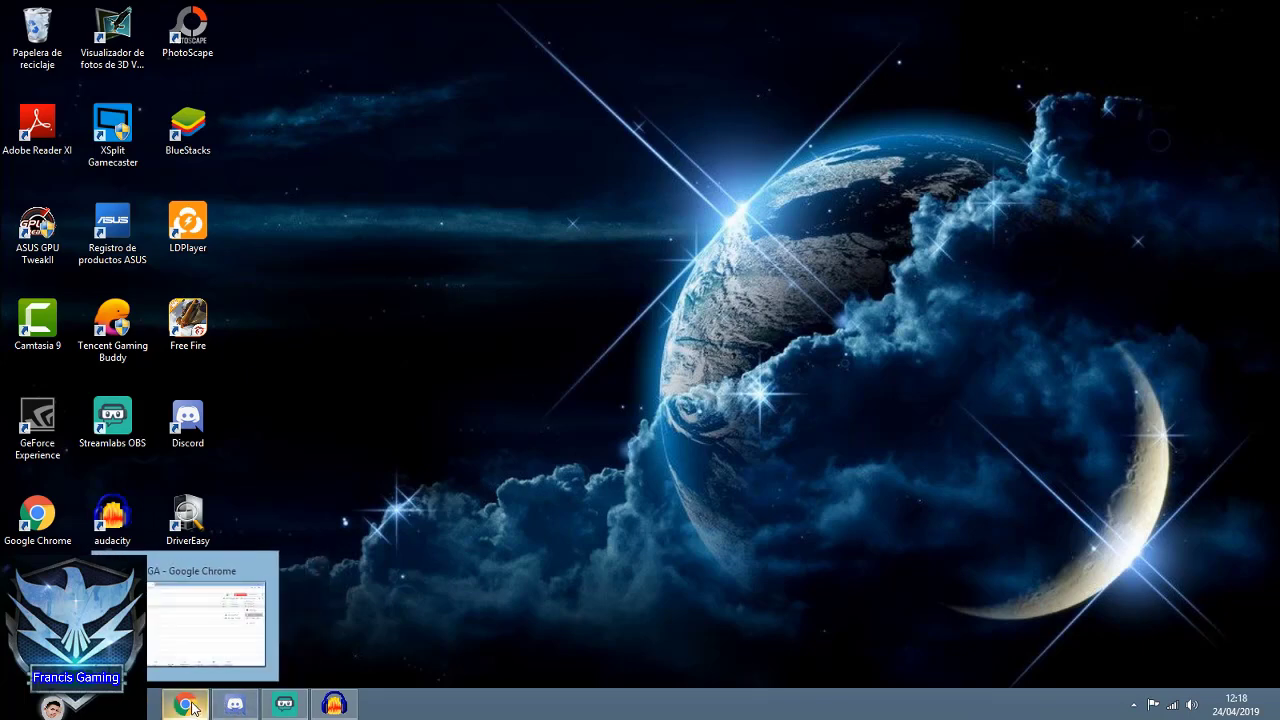
pyautogui.click(190, 705)
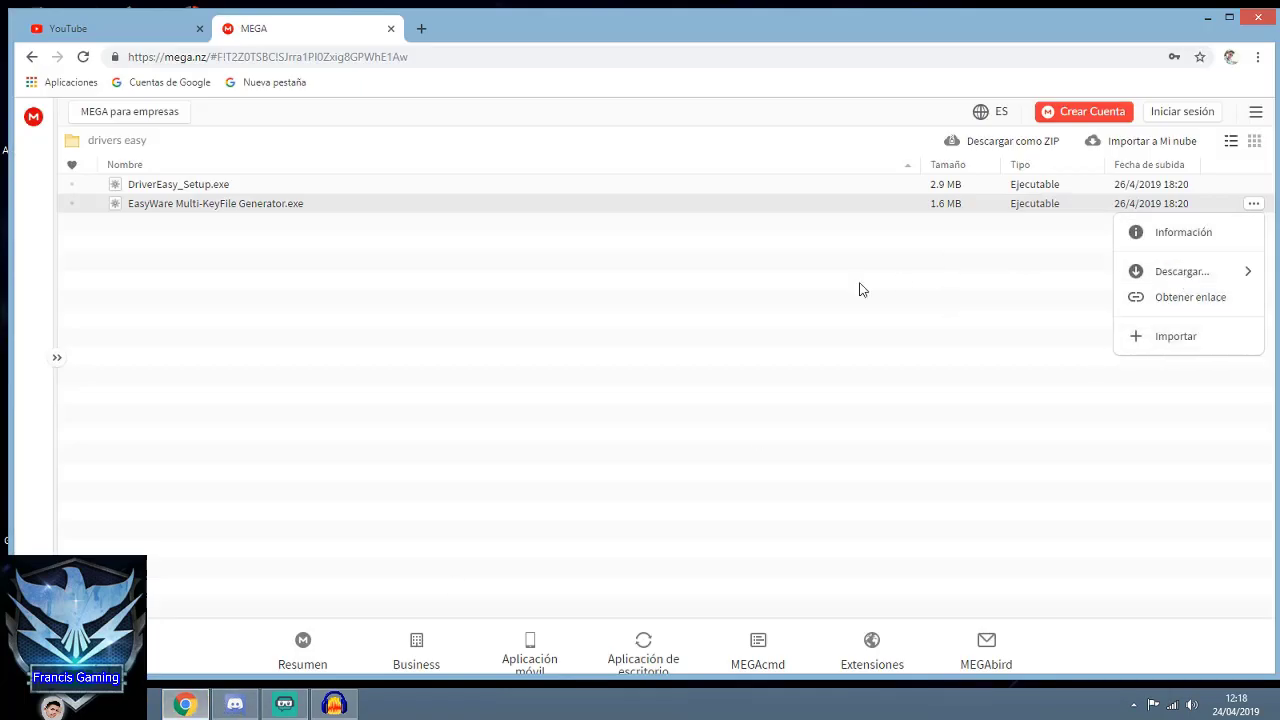
pyautogui.click(832, 290)
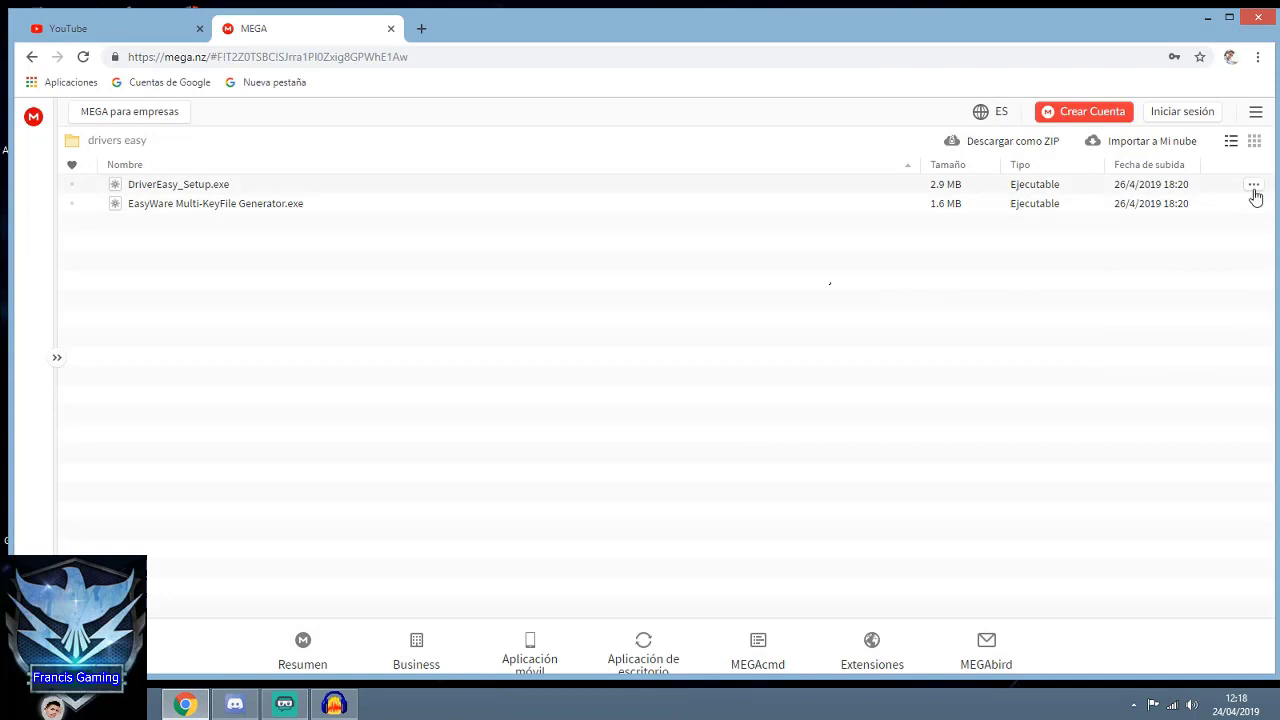
pyautogui.click(1256, 190)
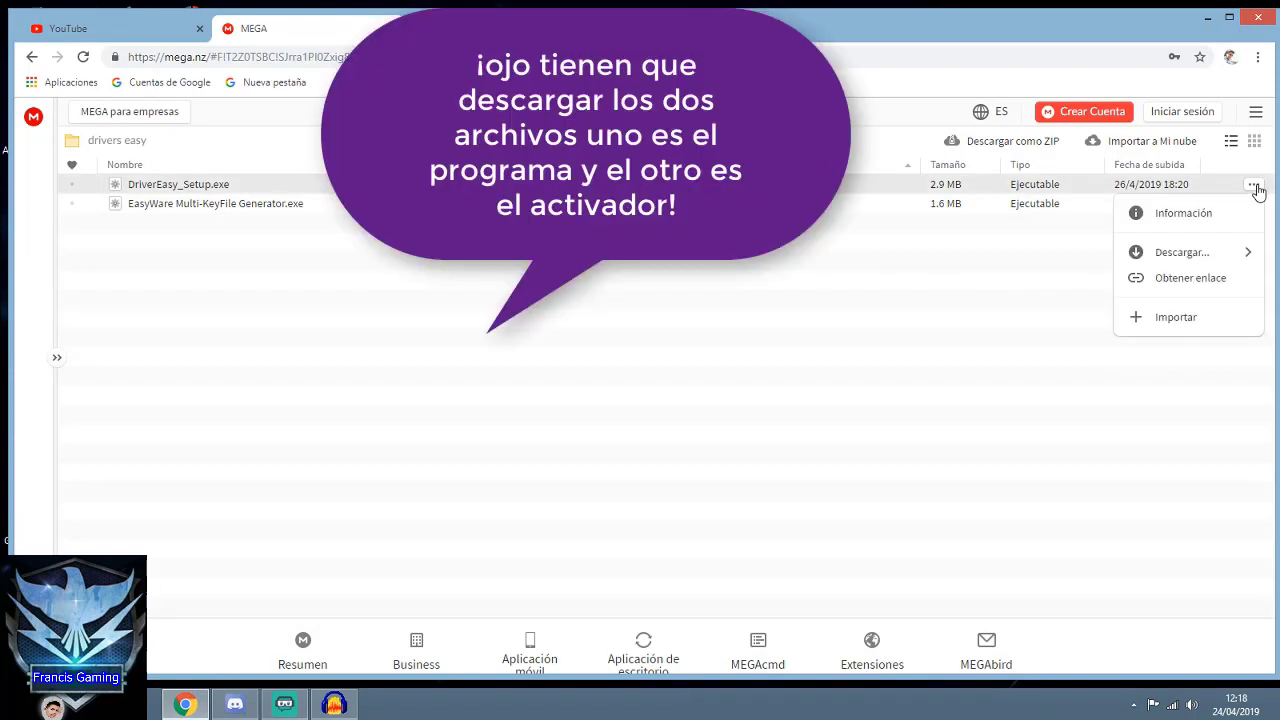
pyautogui.moveTo(1197, 259)
pyautogui.click(1060, 262)
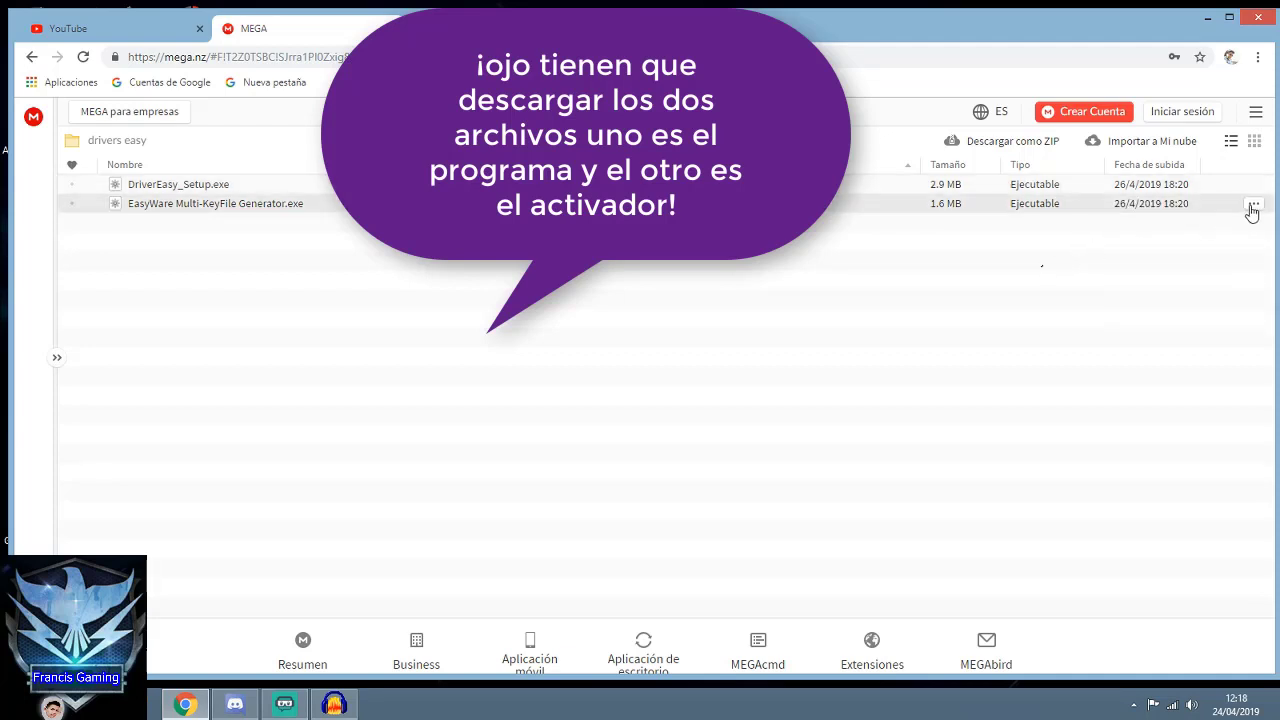
pyautogui.click(1252, 207)
pyautogui.moveTo(1178, 276)
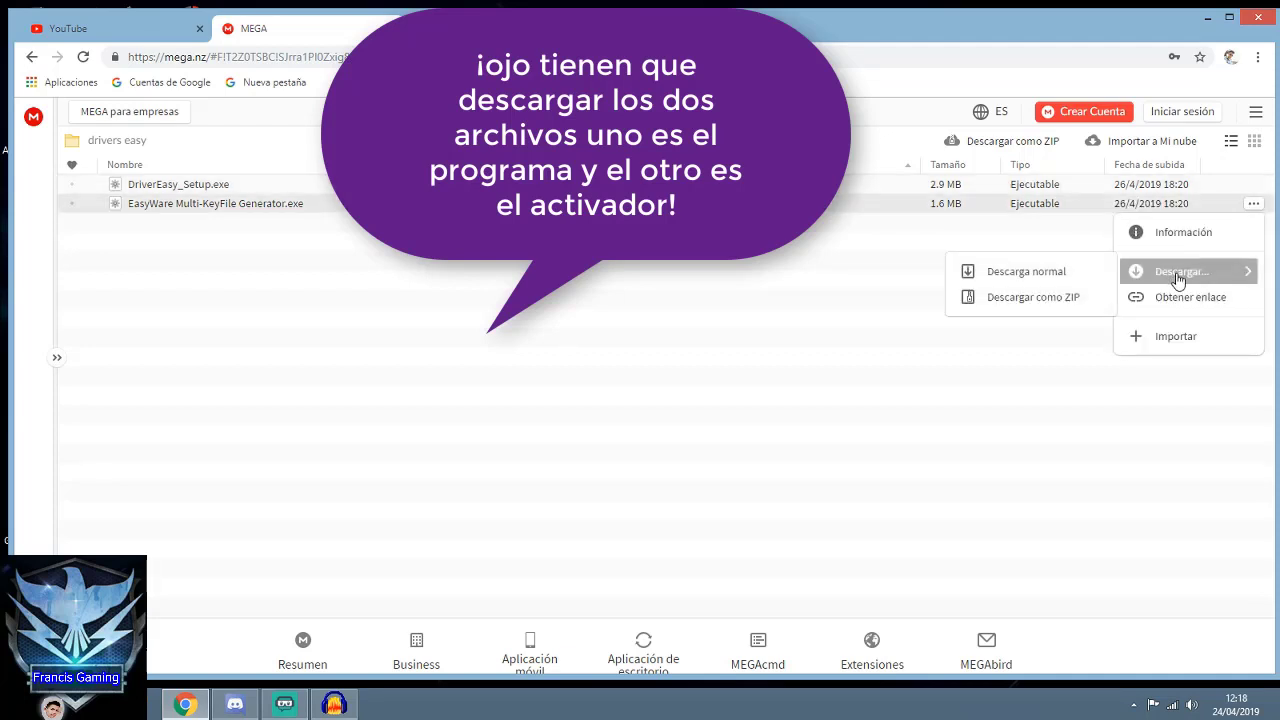
pyautogui.click(1259, 18)
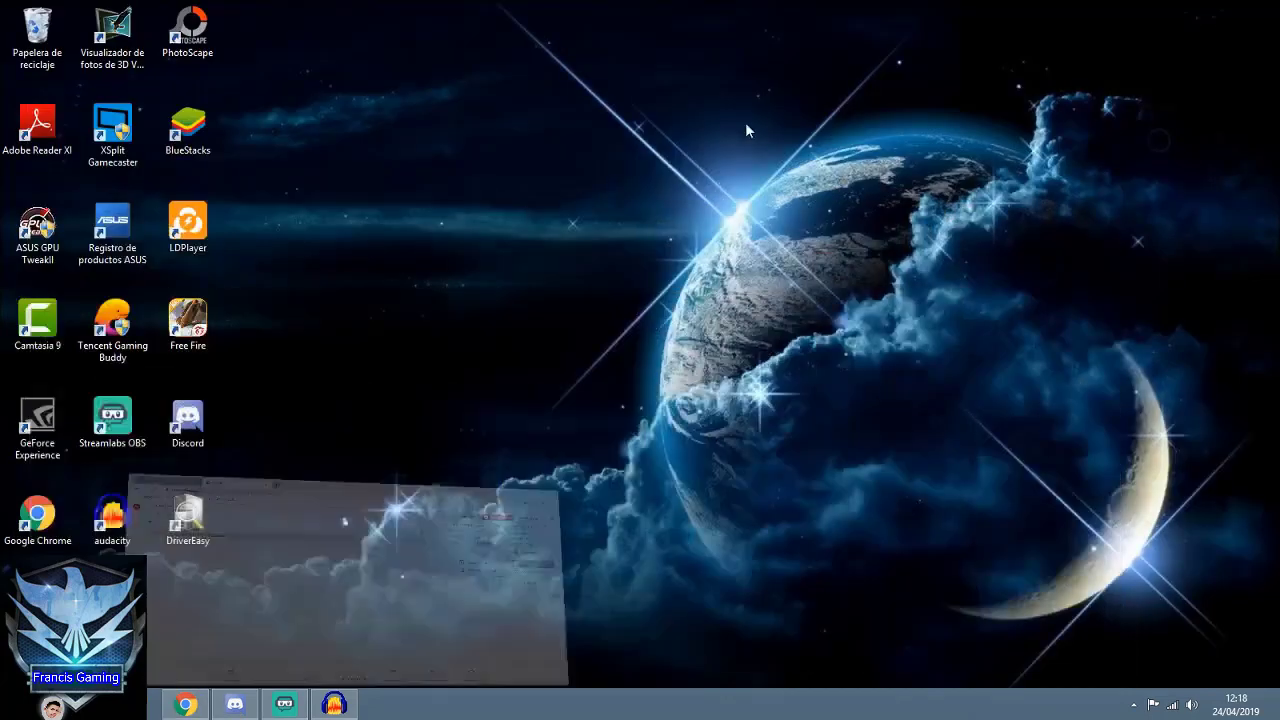
# Install DriverEasy from DriverEasy_Setup.exe in the flash drive's Driver Easy folder with a desktop icon, finishing the setup without launching the program
pyautogui.doubleClick(188, 520)
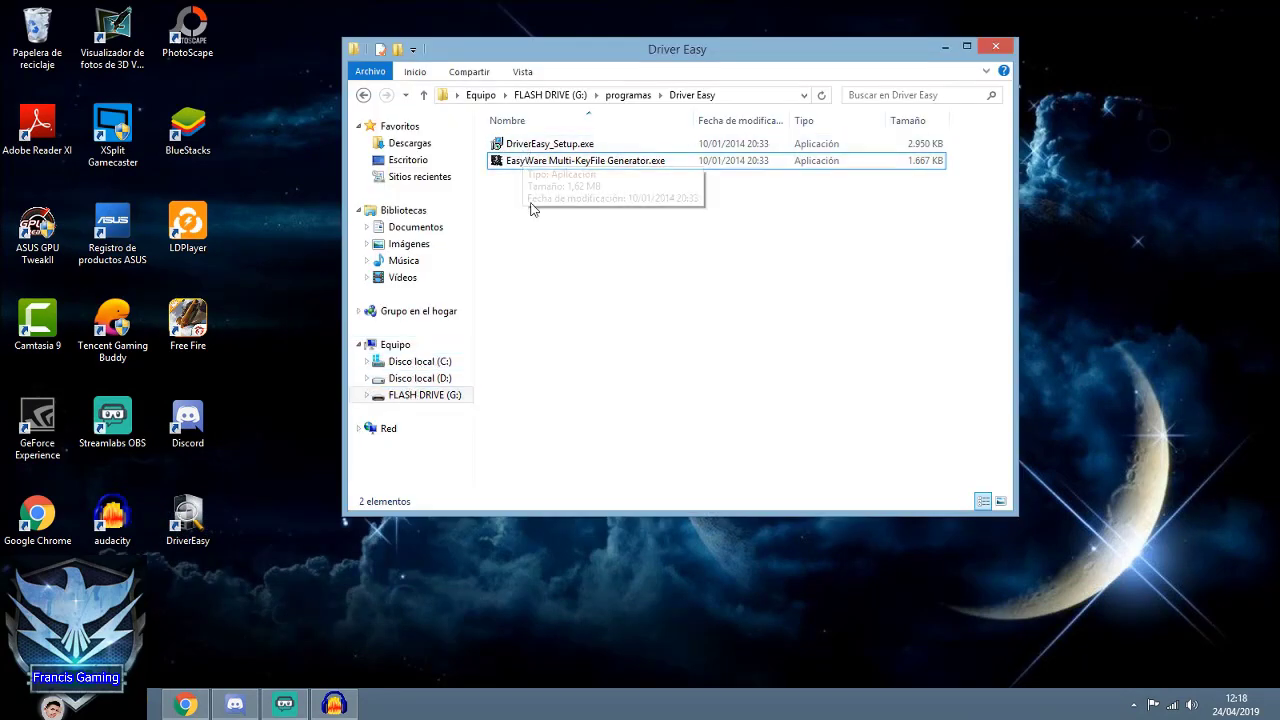
pyautogui.rightClick(573, 144)
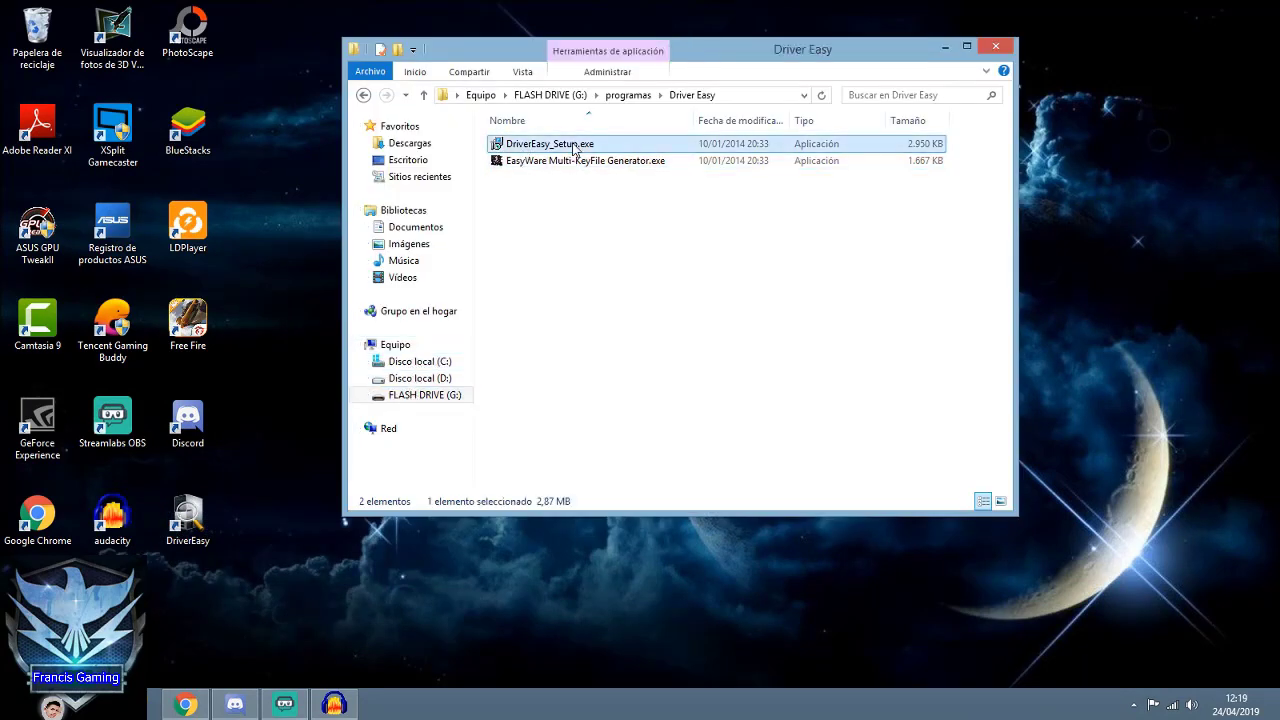
pyautogui.click(614, 190)
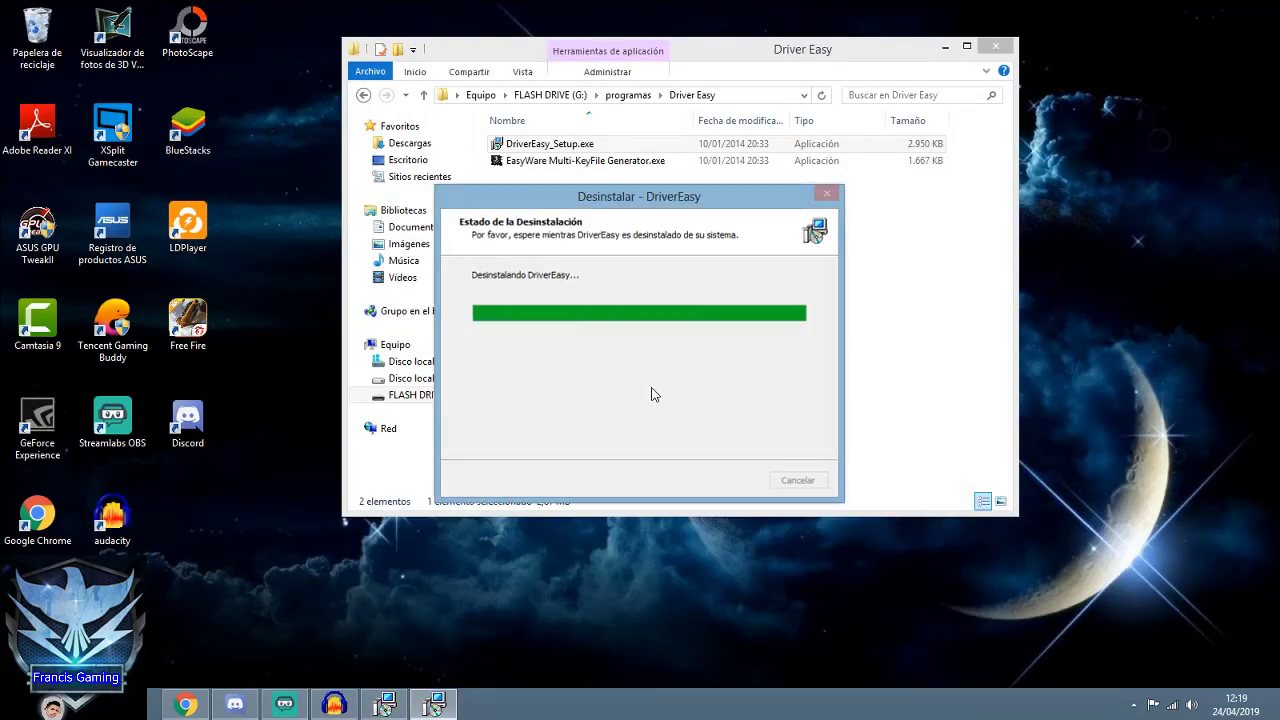
pyautogui.click(730, 480)
pyautogui.click(730, 480)
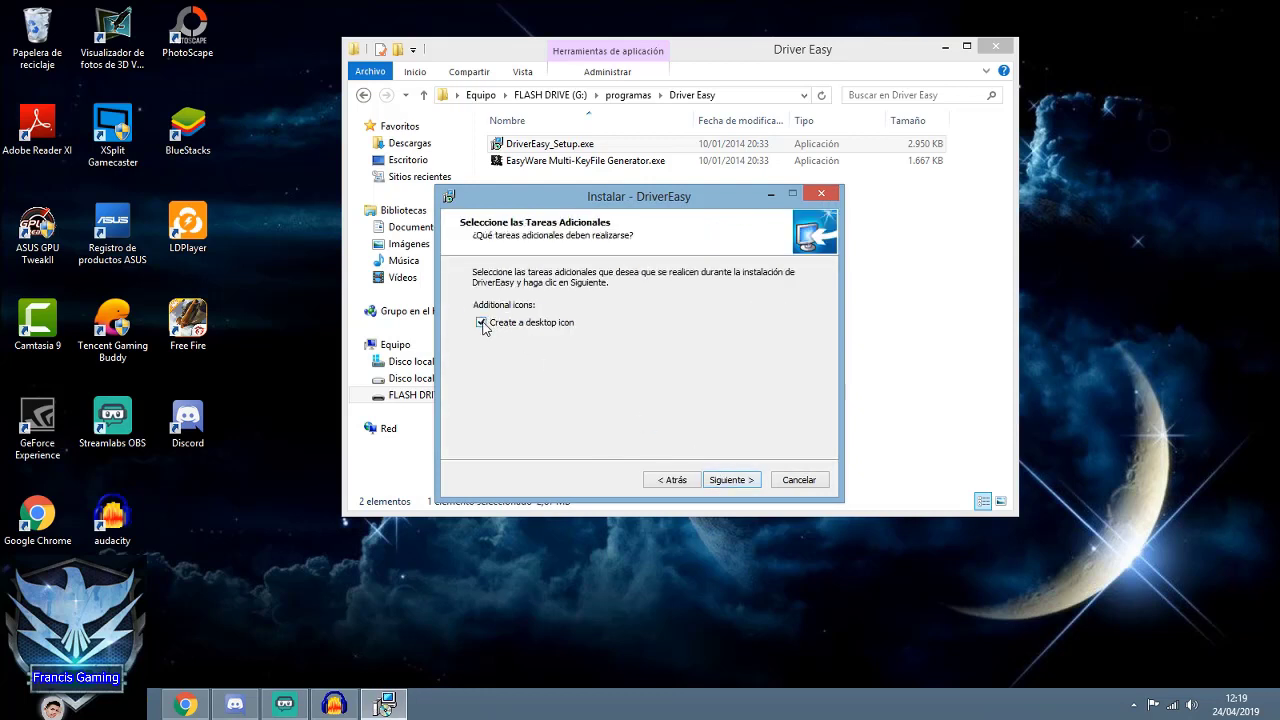
pyautogui.click(733, 480)
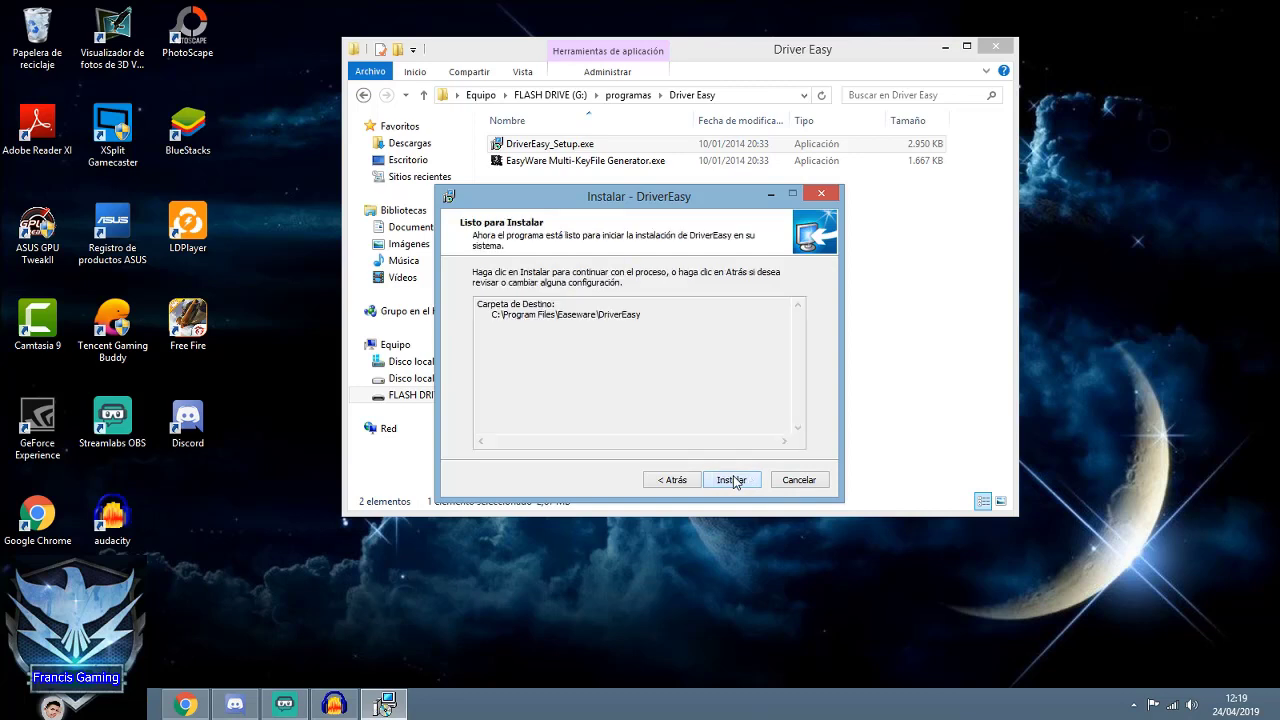
pyautogui.click(733, 478)
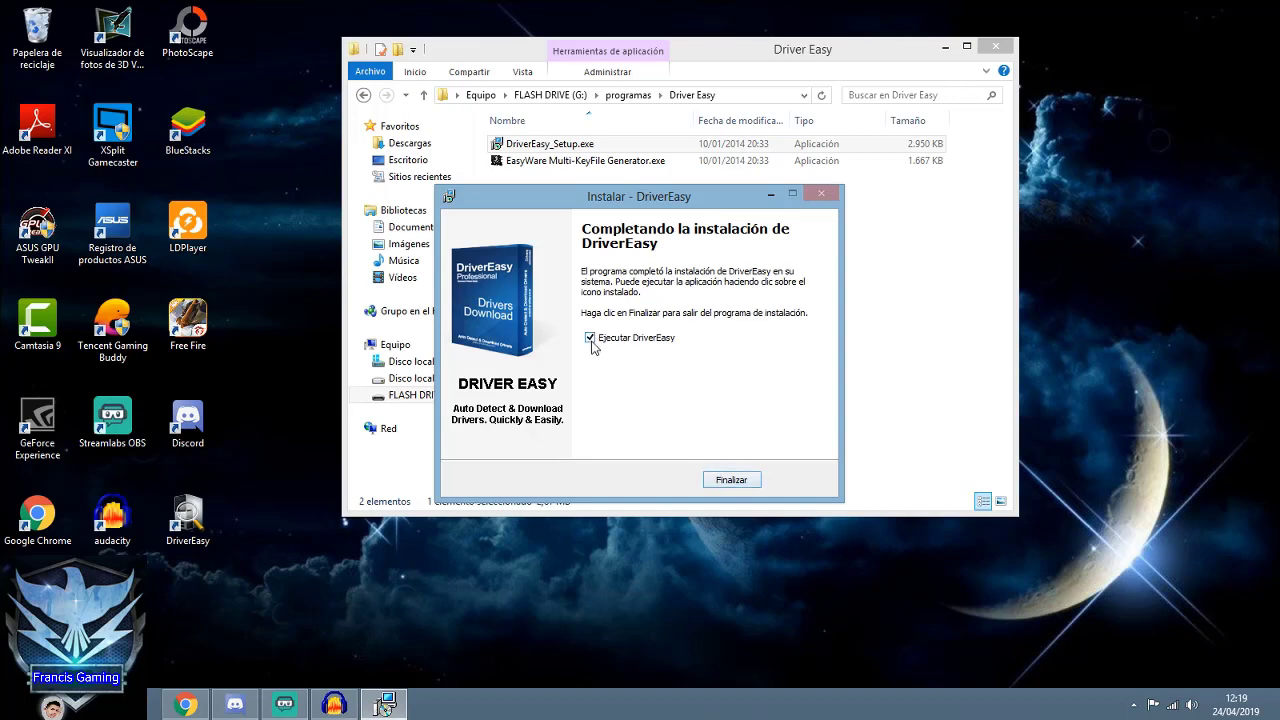
pyautogui.click(590, 339)
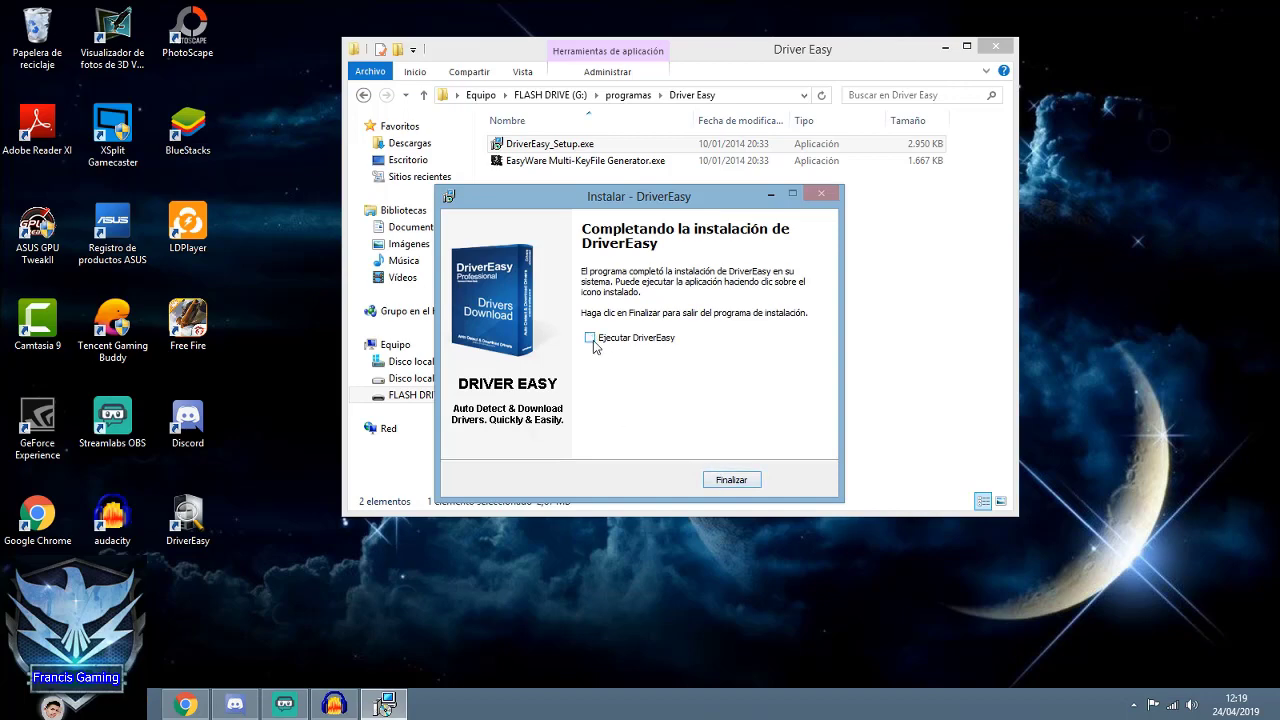
pyautogui.click(731, 480)
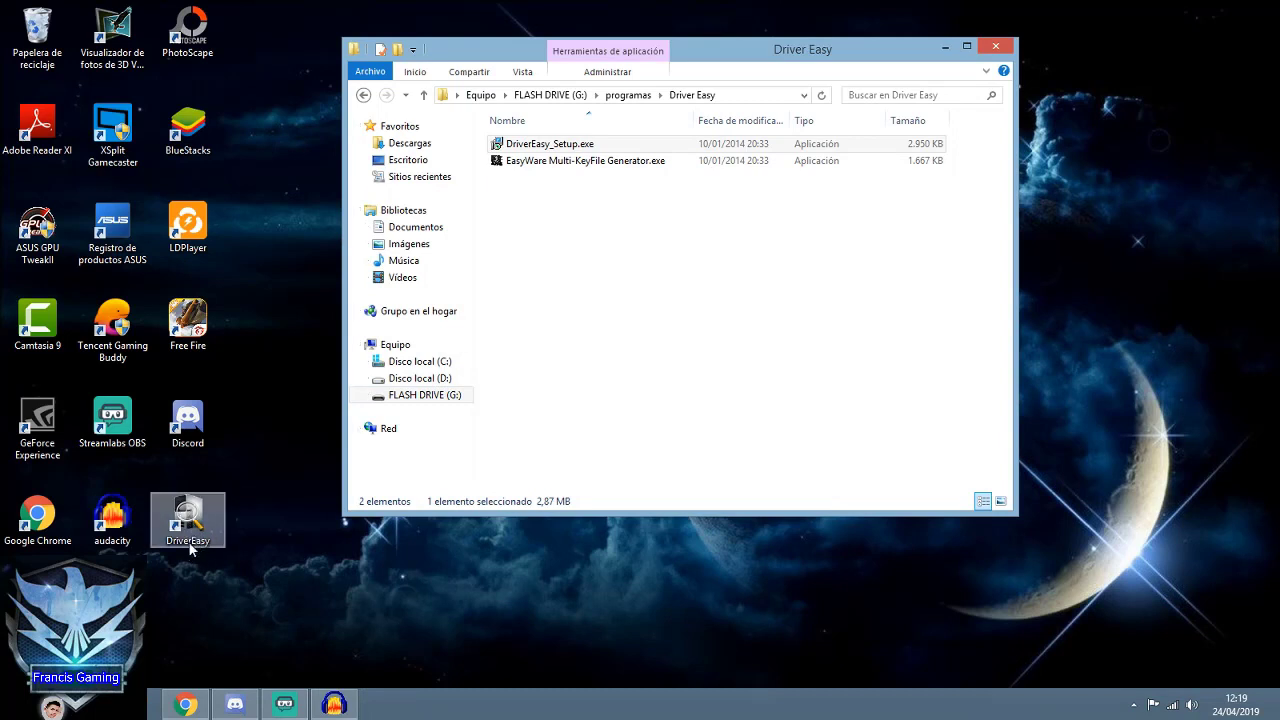
# Launch EasyWare Multi-KeyFile Generator.exe from the Driver Easy folder and select the version DriverEasy v4.xx.x.xxxxx
pyautogui.click(607, 166)
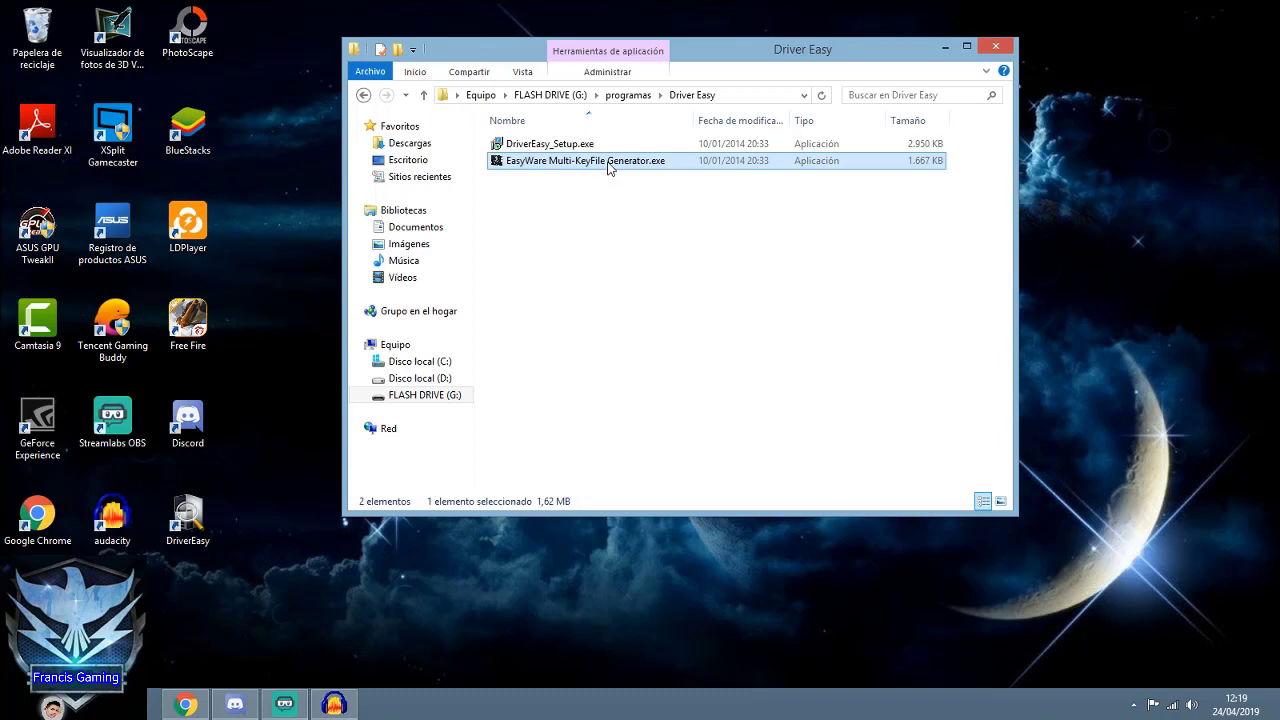
pyautogui.rightClick(607, 166)
pyautogui.click(668, 203)
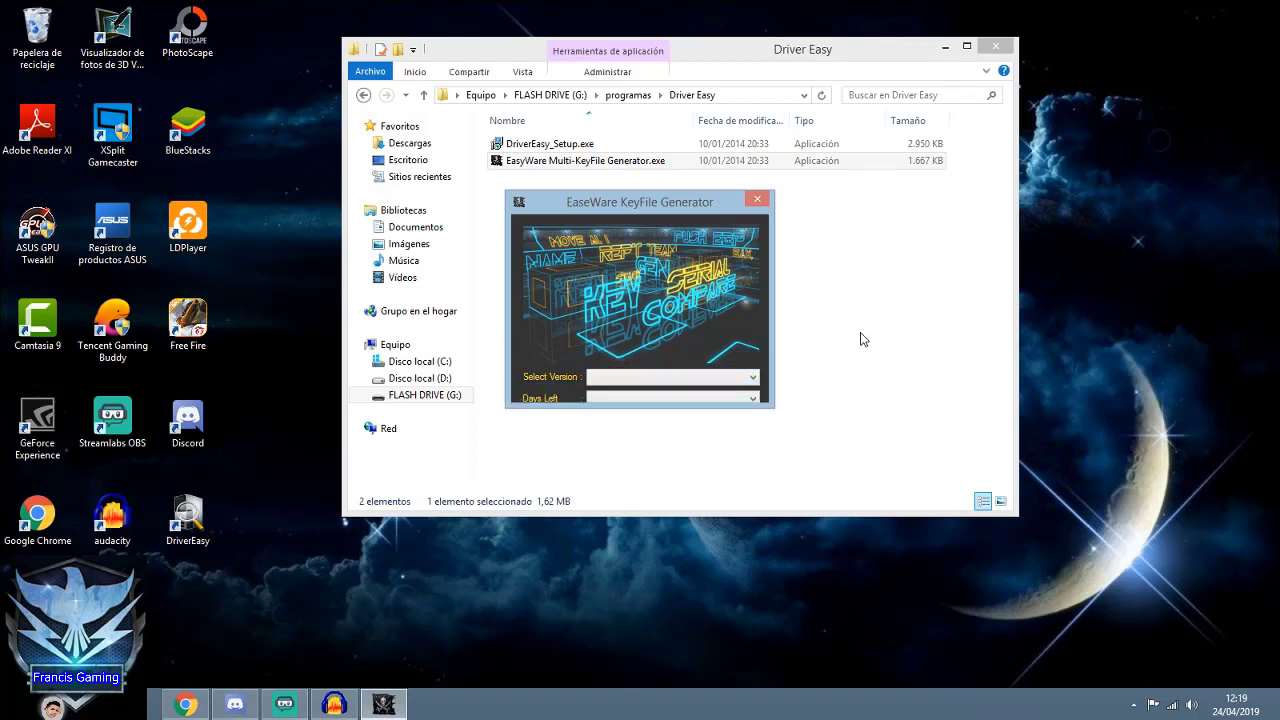
pyautogui.click(752, 378)
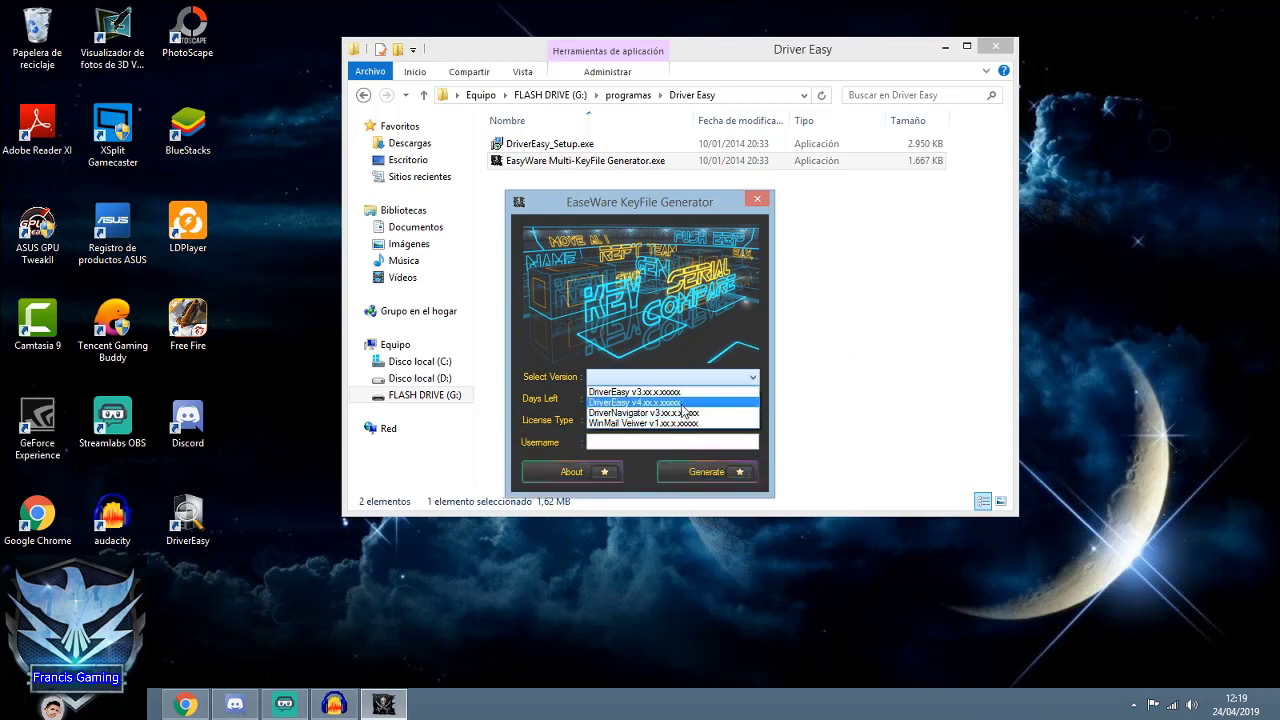
pyautogui.click(682, 403)
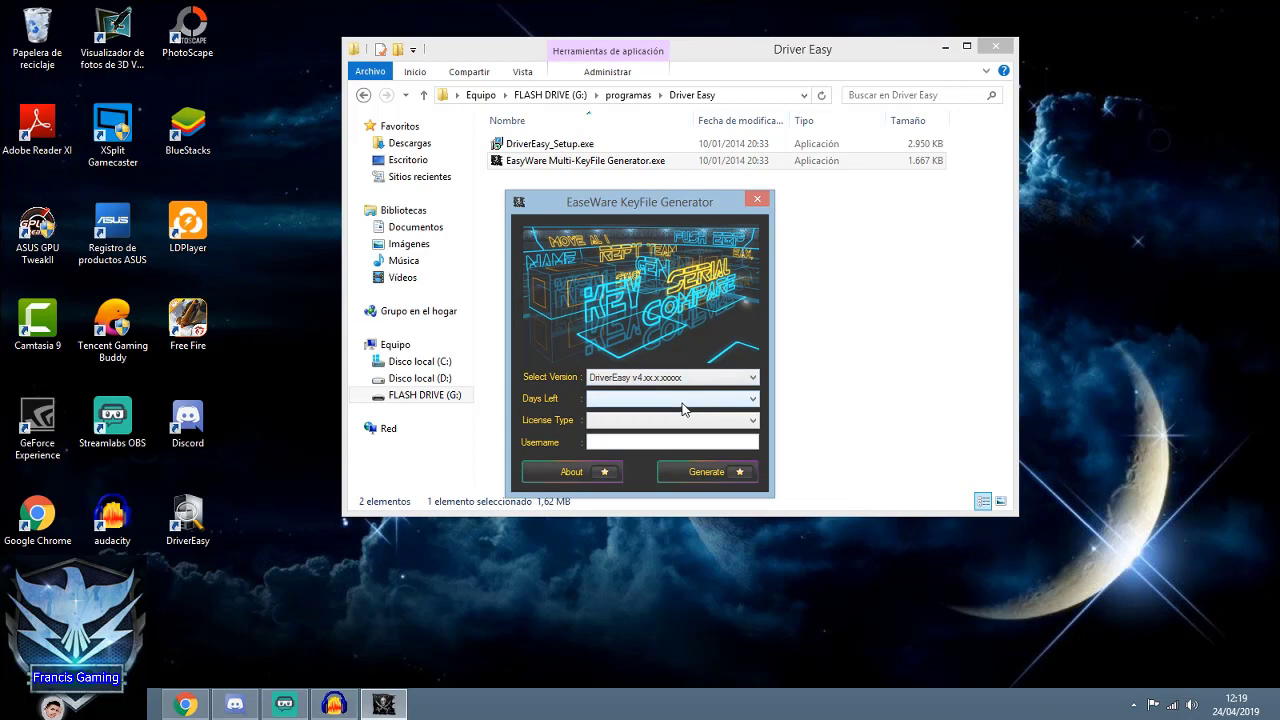
# Set the days left to 1 Year and the license type to Normal in the KeyFile Generator
pyautogui.click(750, 401)
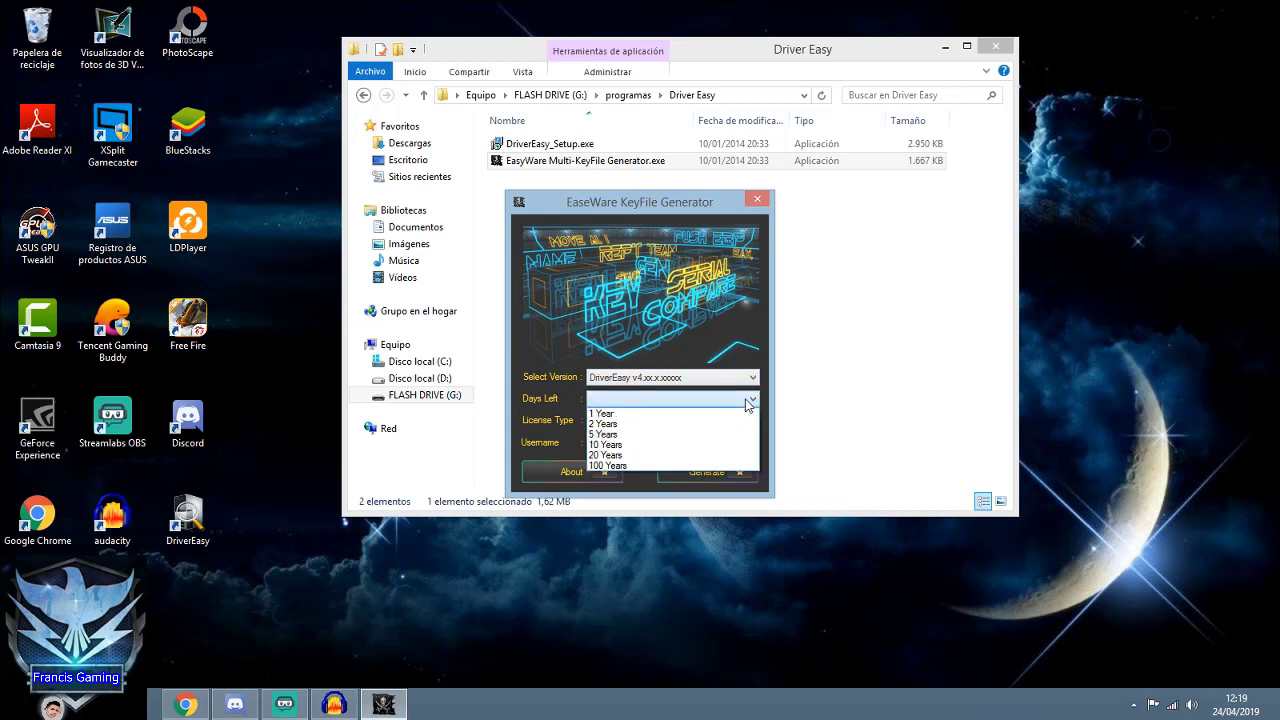
pyautogui.click(649, 416)
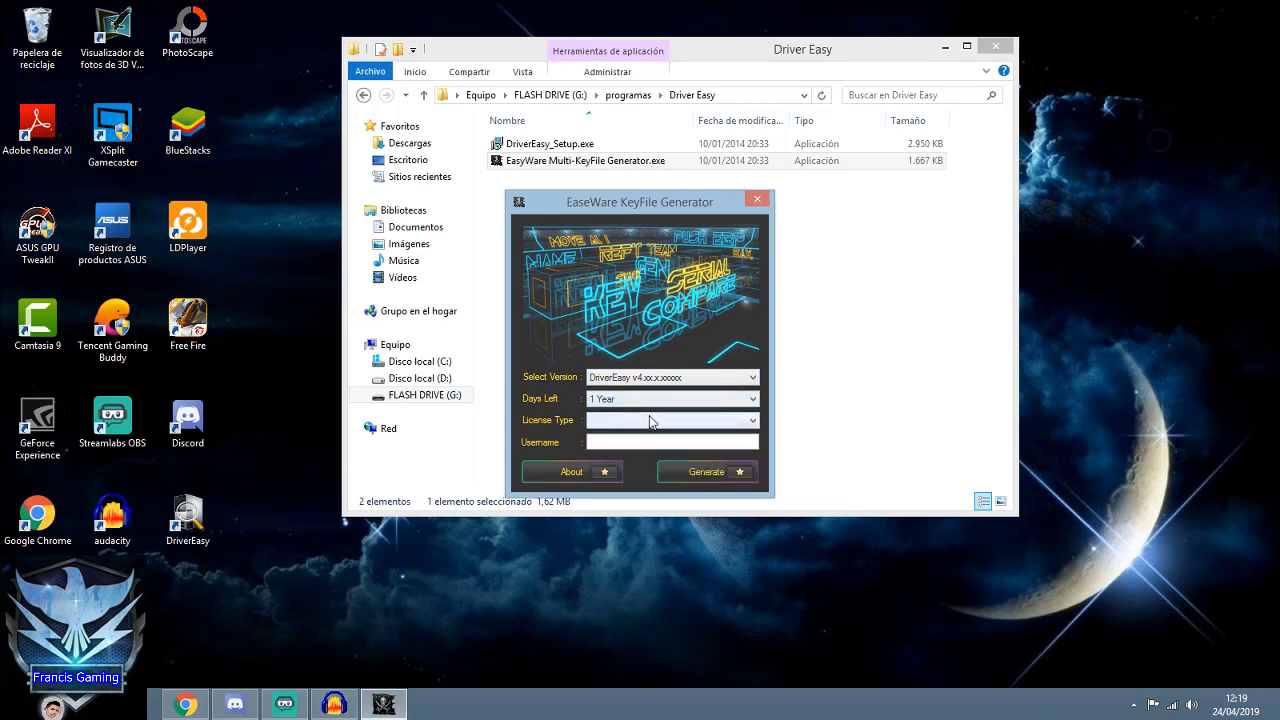
pyautogui.click(720, 424)
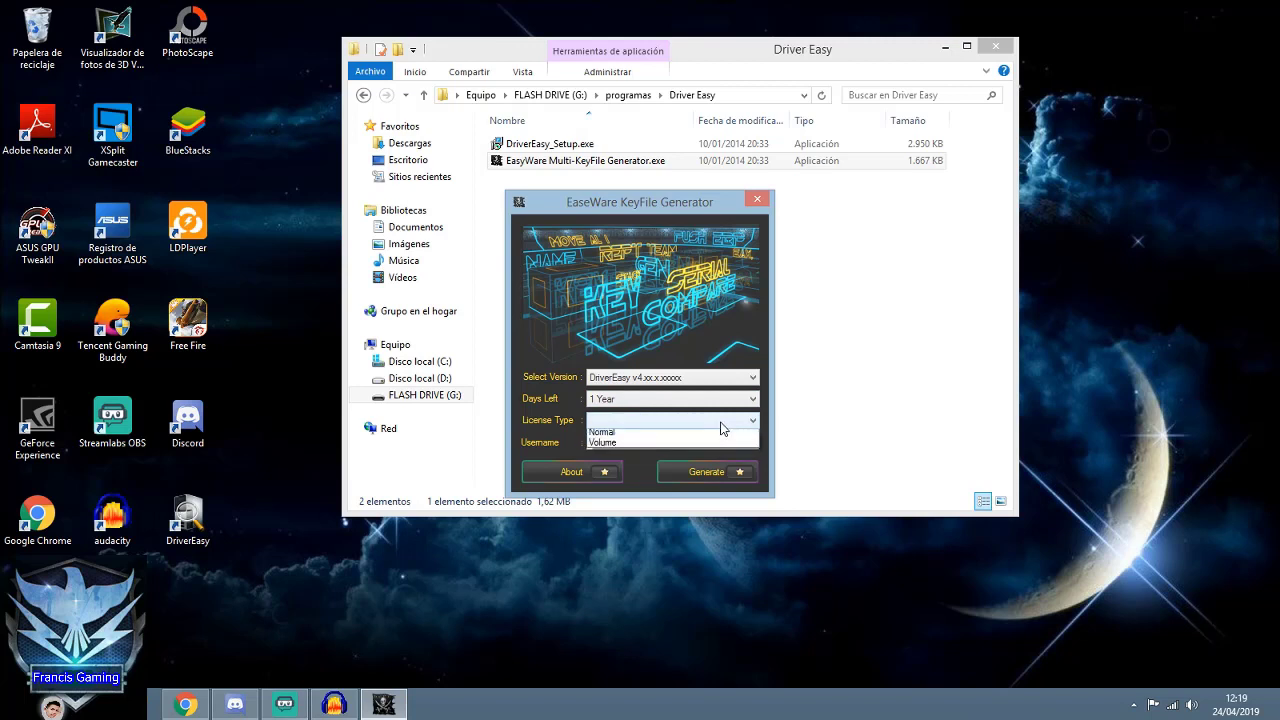
pyautogui.click(643, 432)
# Enter a username, generate the key file, and close the generator and the Driver Easy folder
pyautogui.click(643, 442)
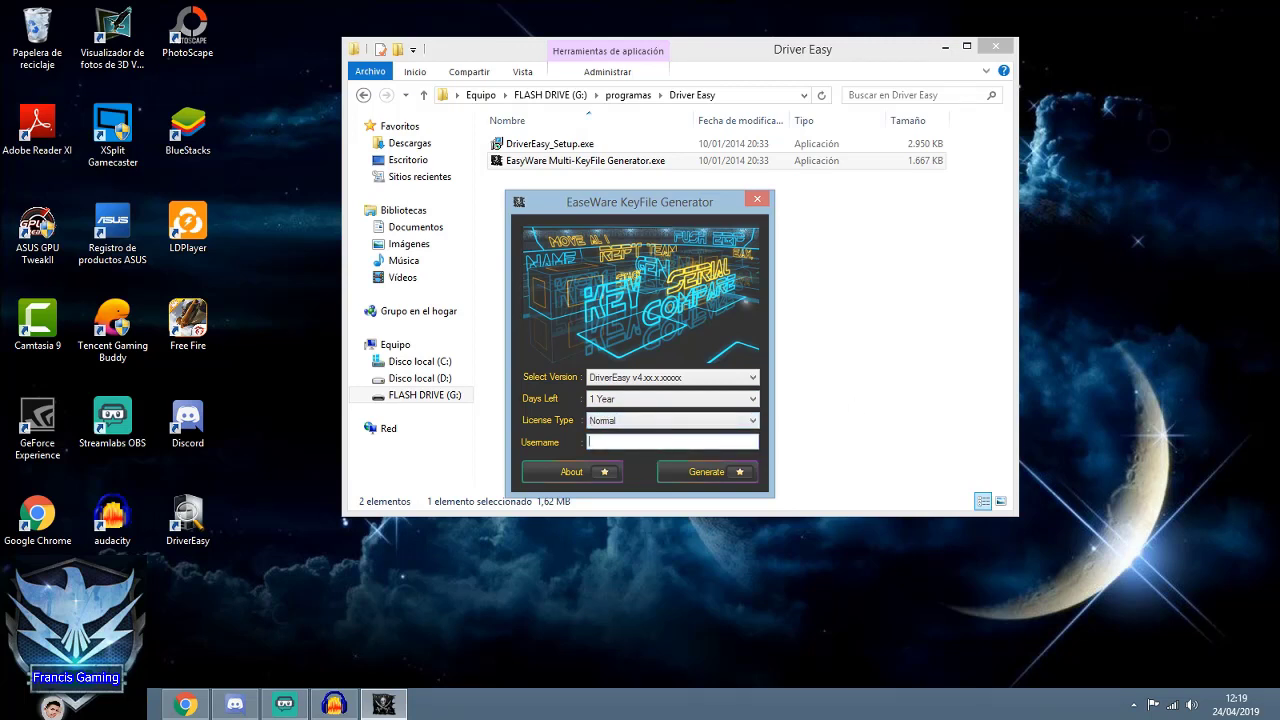
pyautogui.moveTo(1278, 2)
pyautogui.write('fr')
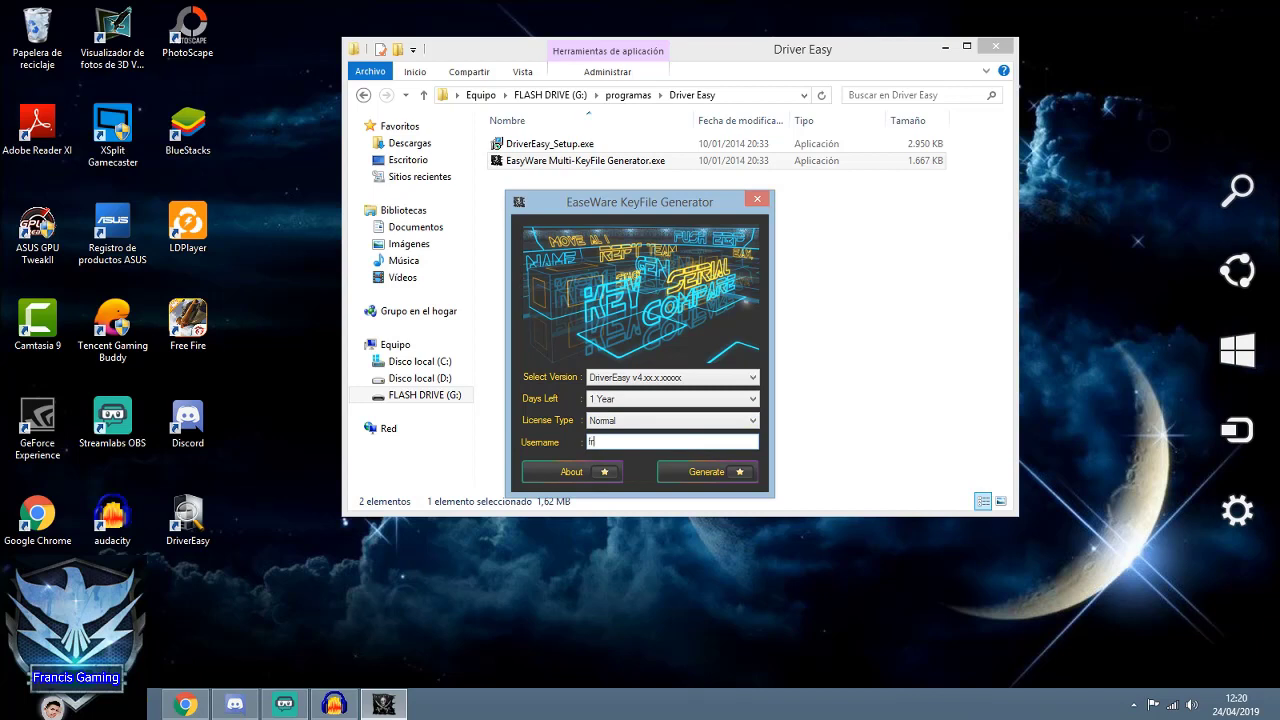
pyautogui.write('ancys')
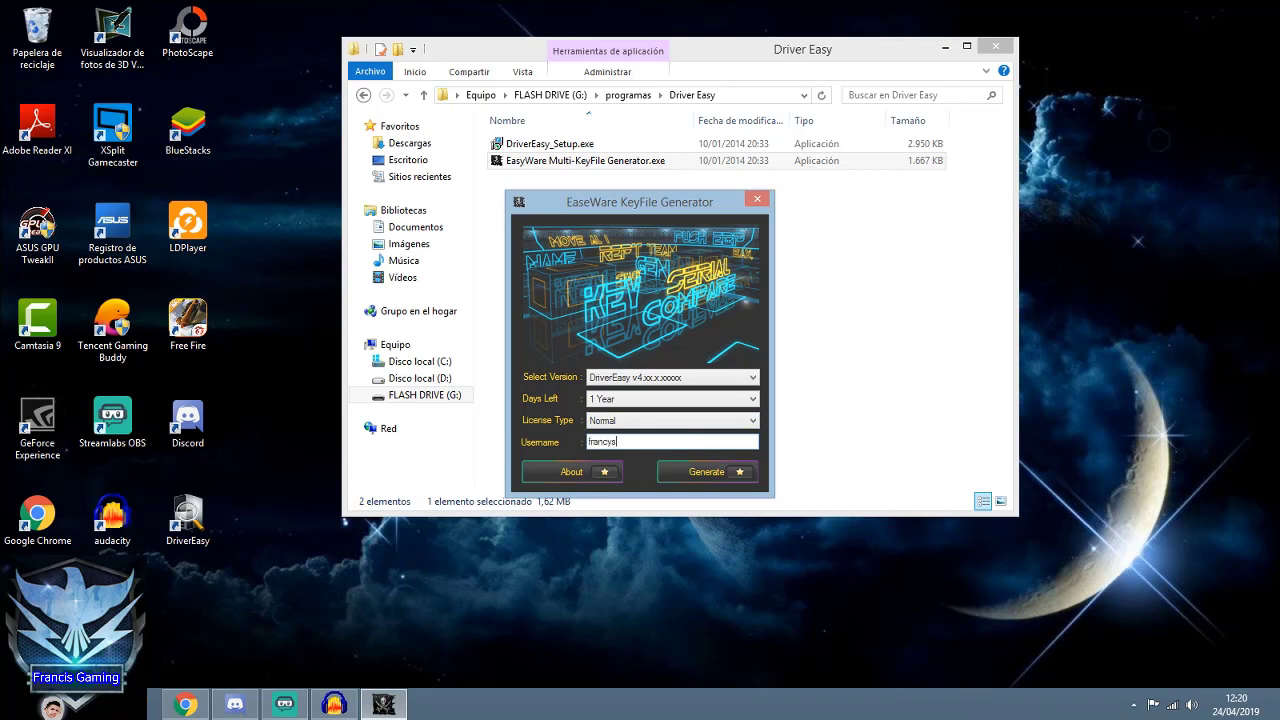
pyautogui.click(703, 483)
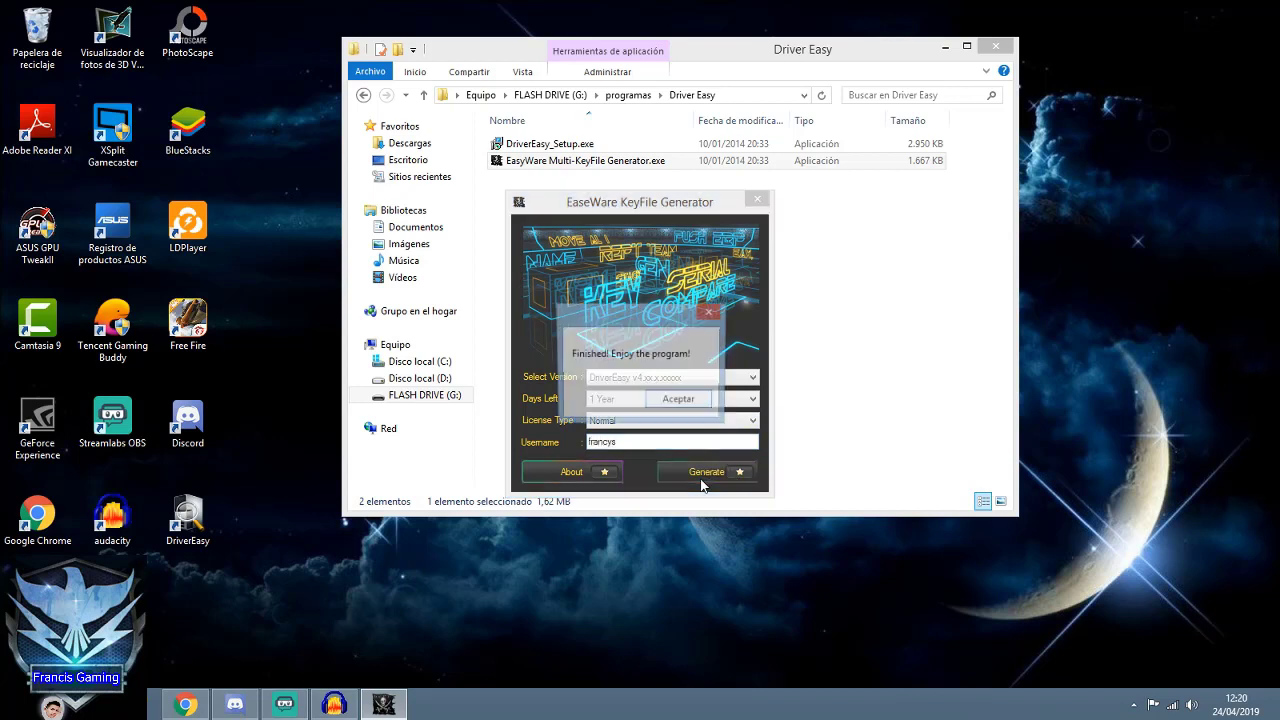
pyautogui.click(674, 401)
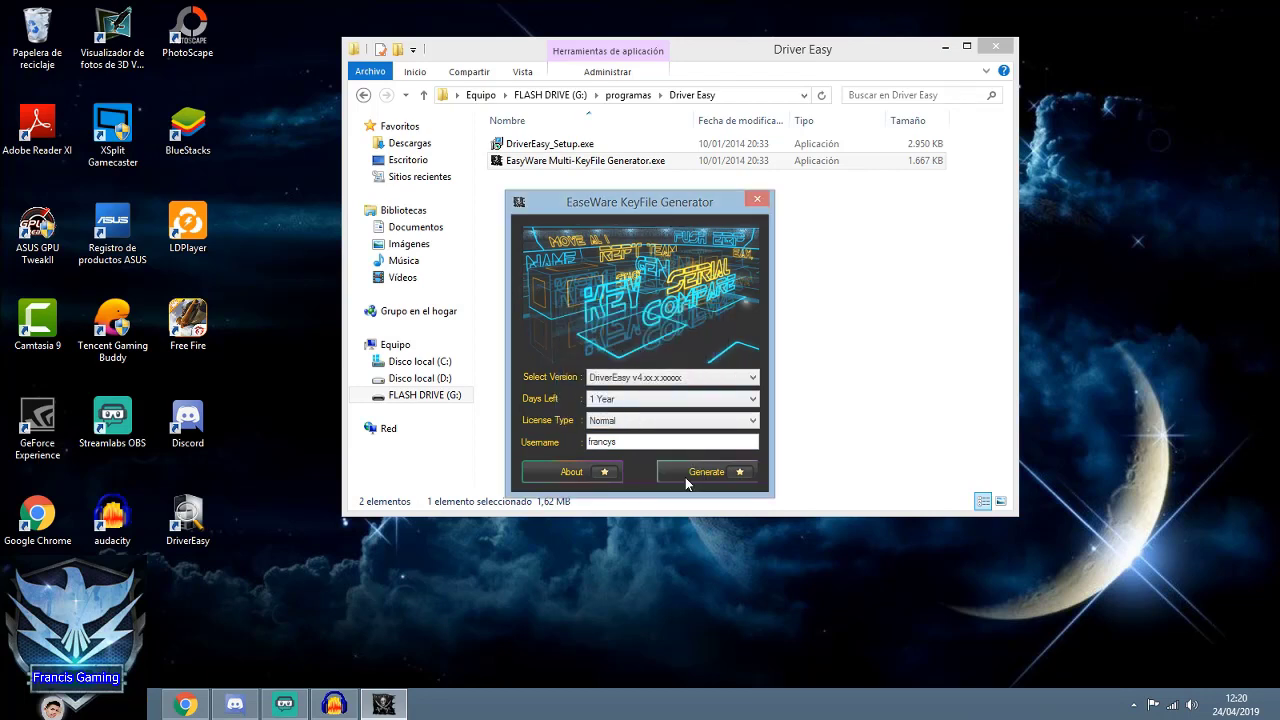
pyautogui.click(693, 474)
pyautogui.click(674, 401)
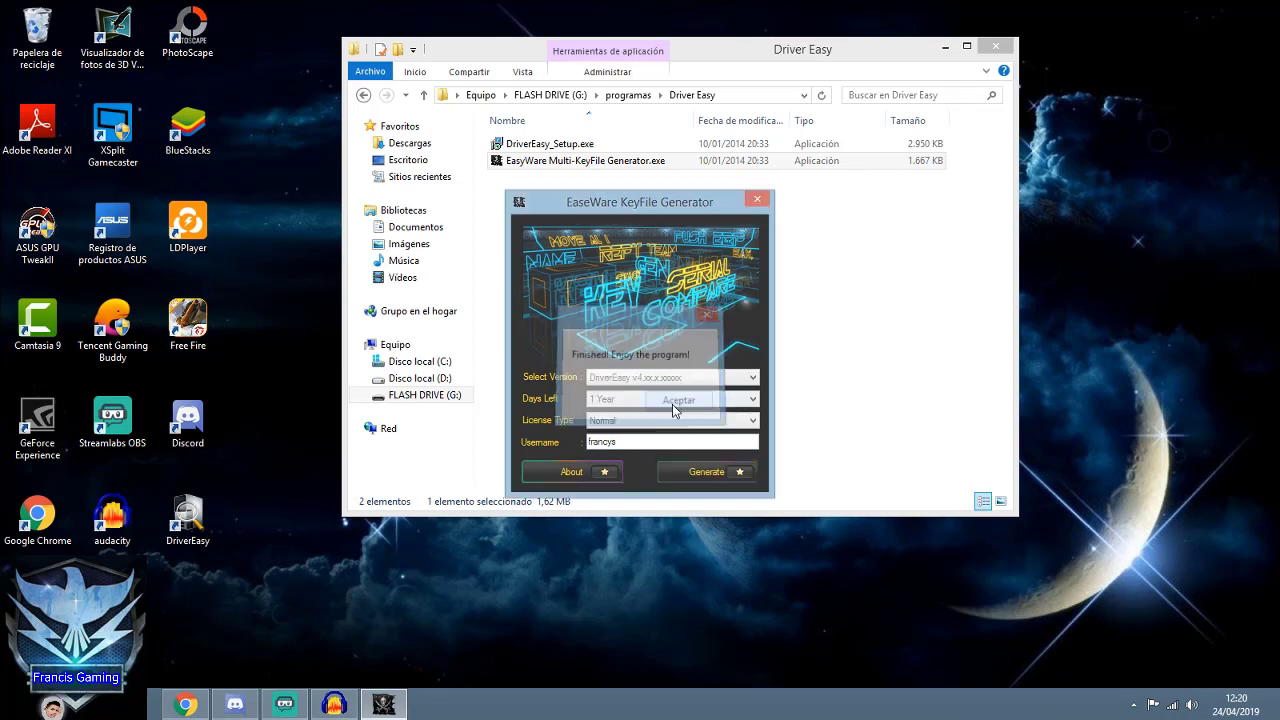
pyautogui.click(759, 201)
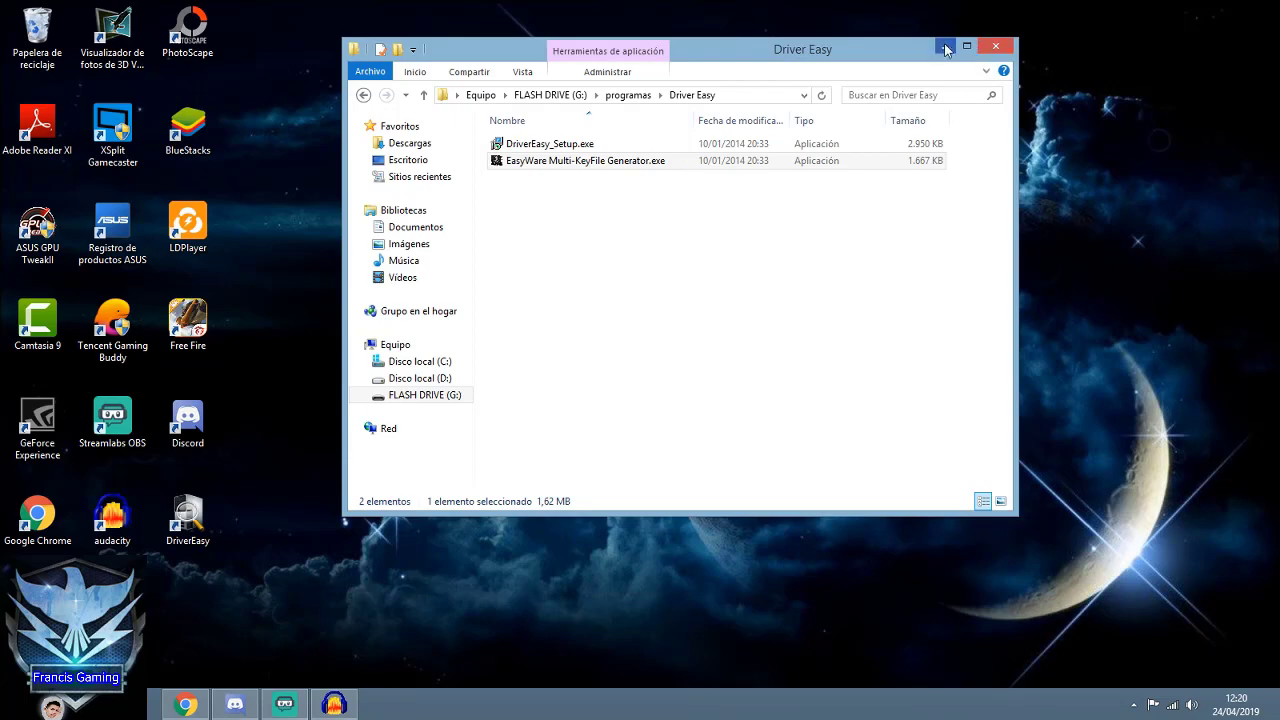
pyautogui.click(995, 46)
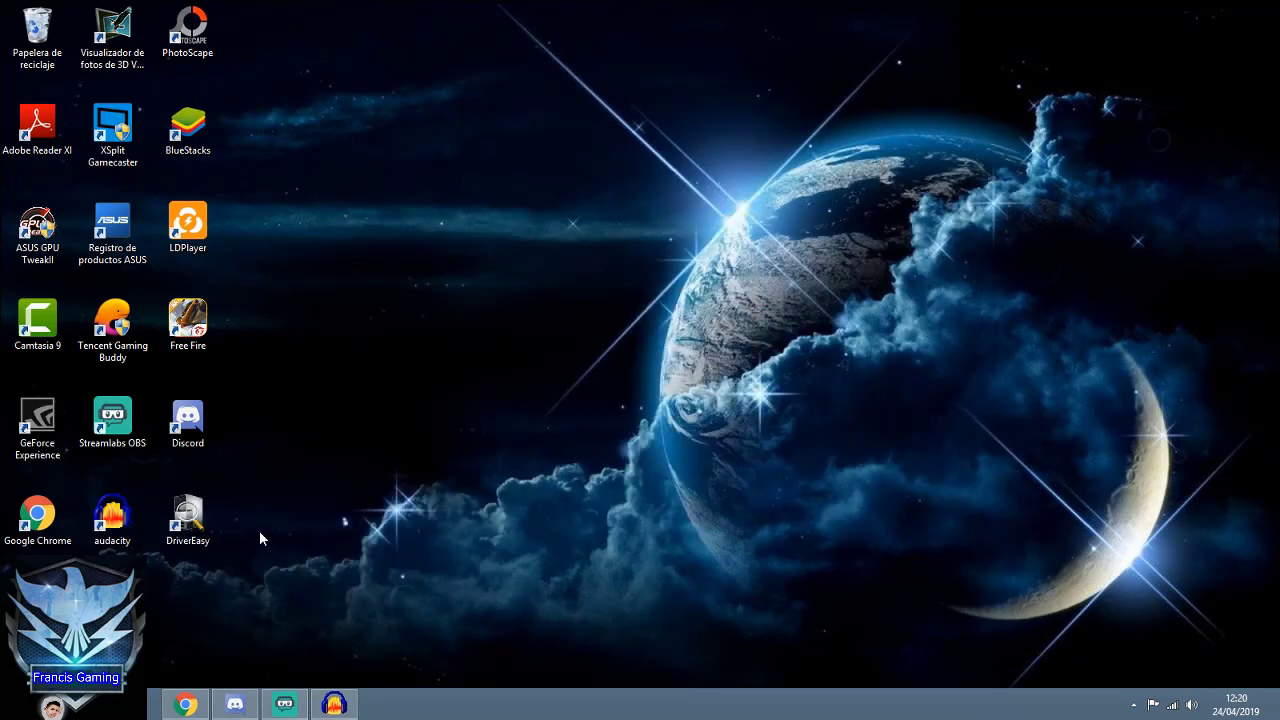
# Launch DriverEasy from the desktop, update it to version 5.6.10 through the offered update, and run the new version
pyautogui.click(214, 509)
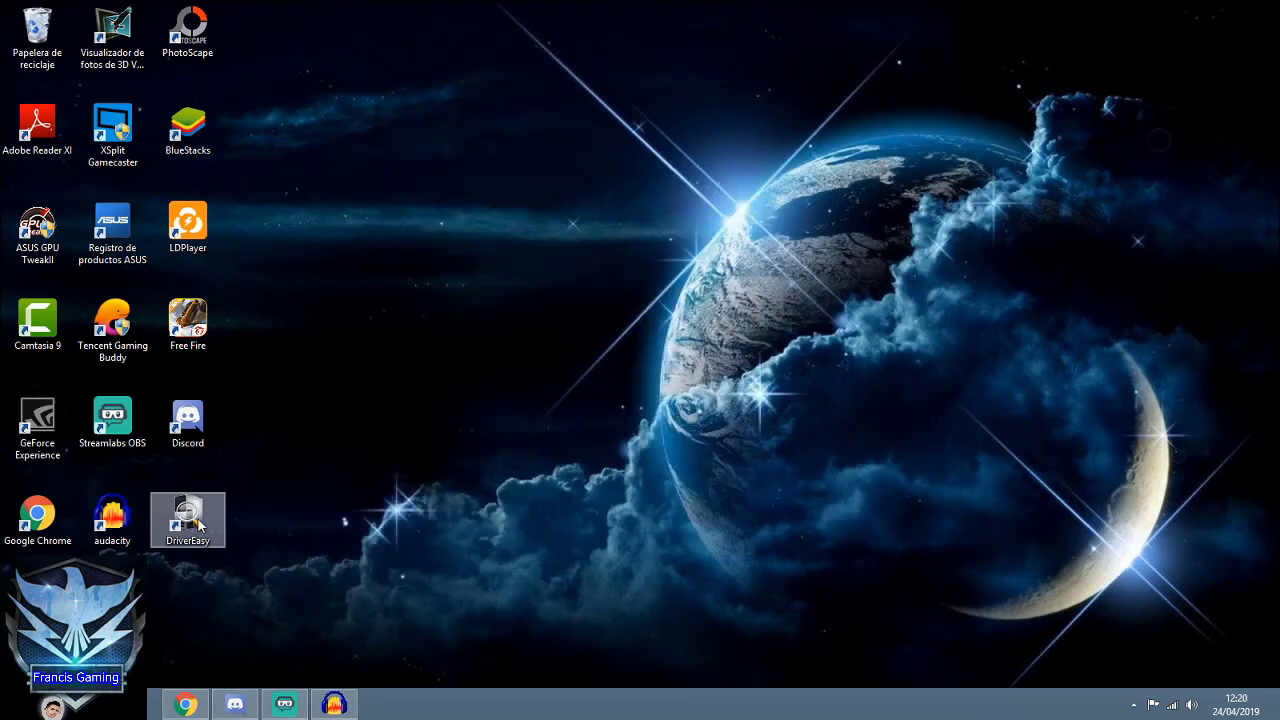
pyautogui.doubleClick(199, 523)
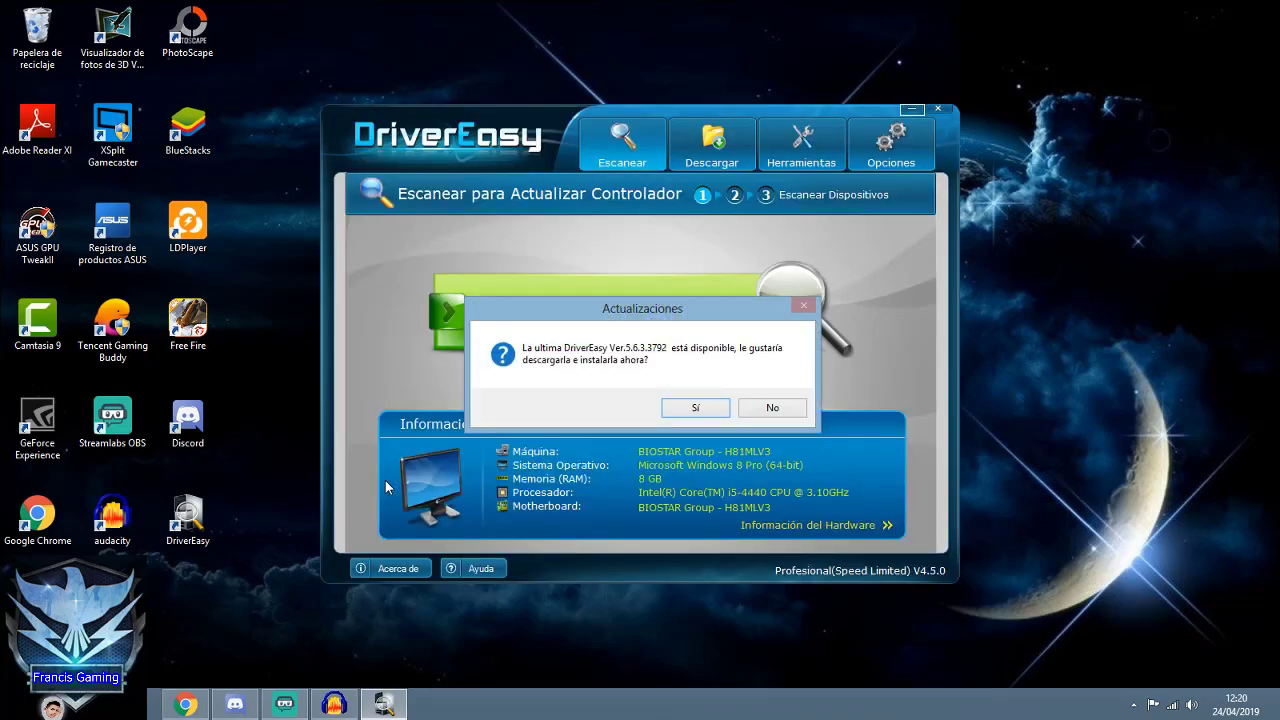
pyautogui.click(692, 410)
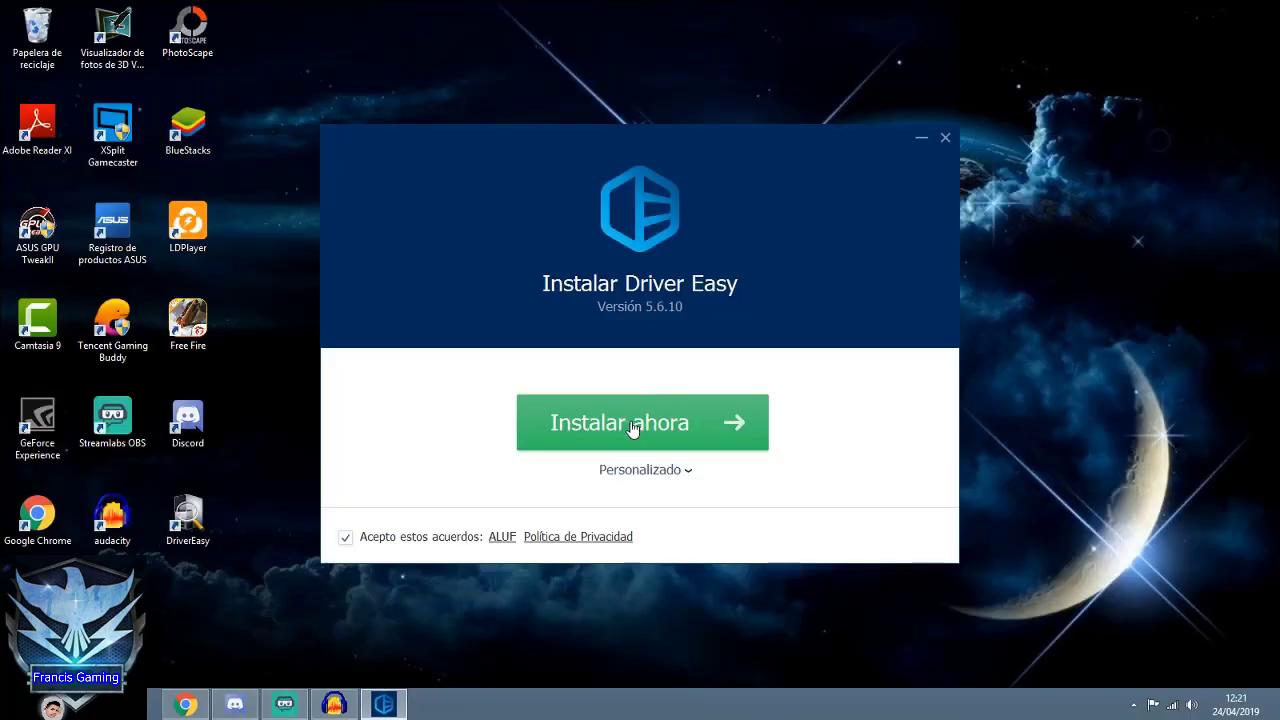
pyautogui.click(634, 428)
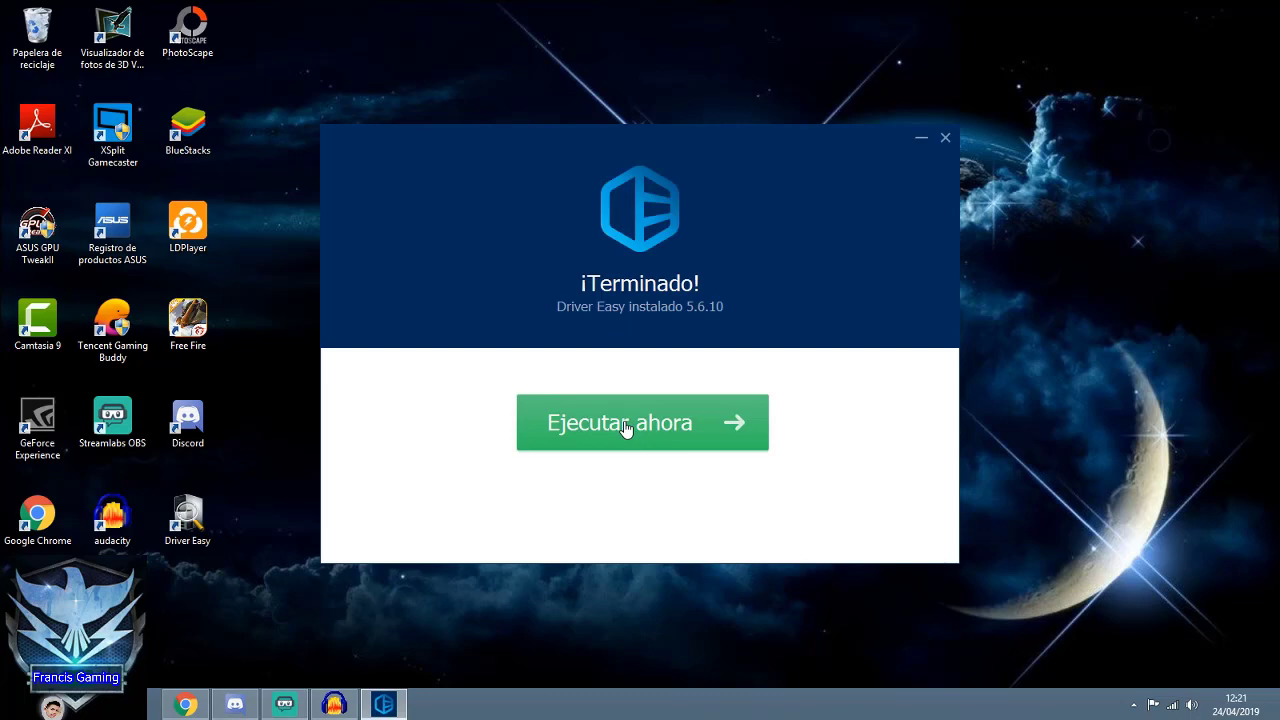
pyautogui.click(626, 429)
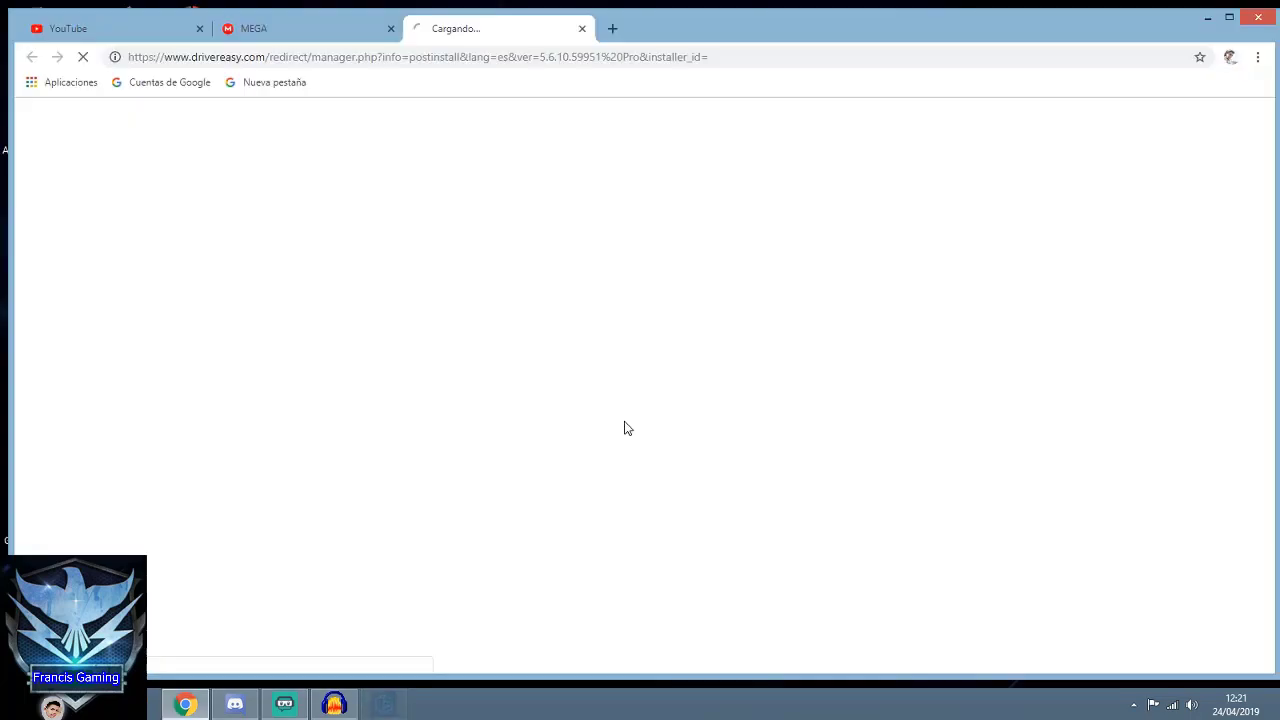
# Close the DriverEasy post-install page, minimize the browser, and review the hardware overview in Driver Easy before returning to its main view
pyautogui.click(581, 29)
pyautogui.click(1208, 18)
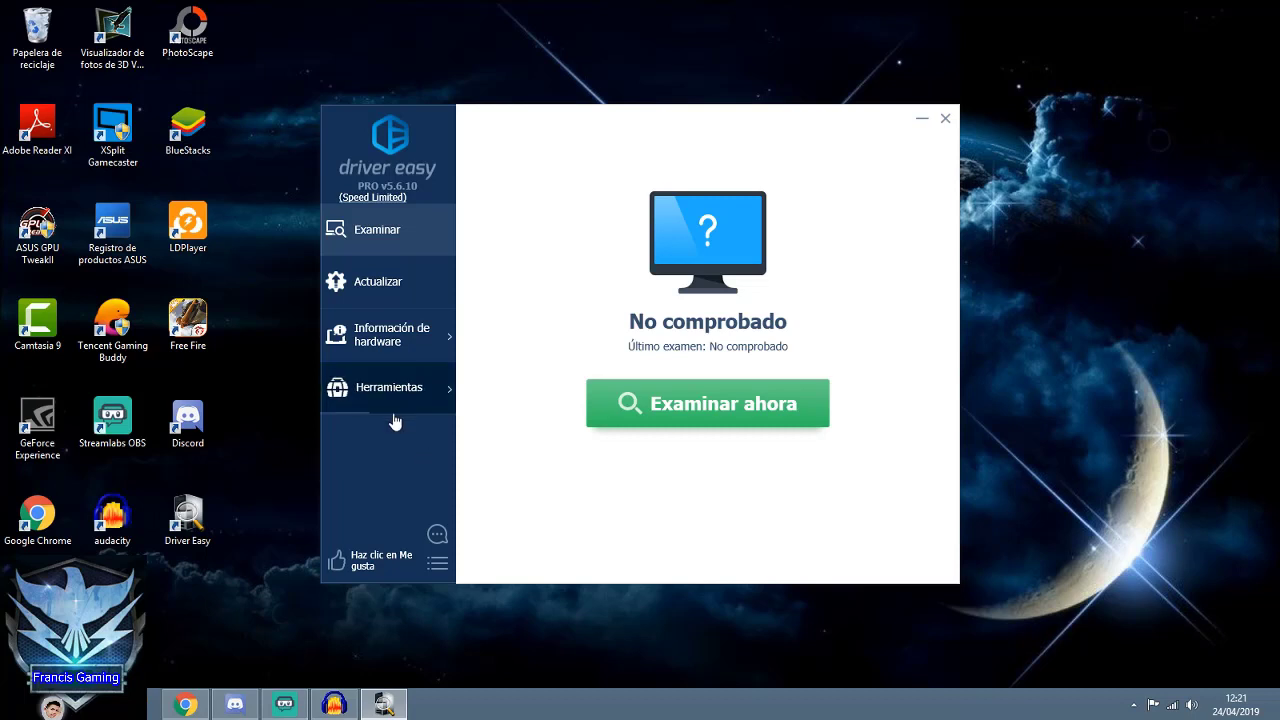
pyautogui.click(414, 347)
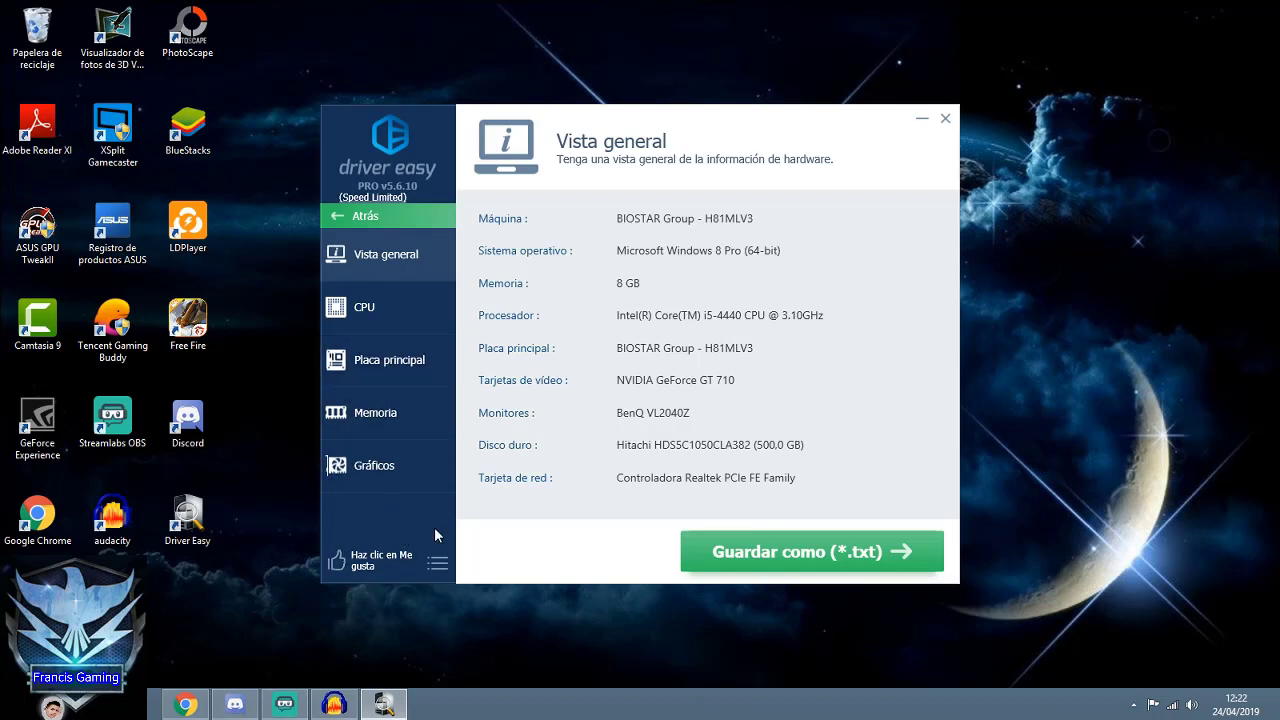
pyautogui.click(350, 220)
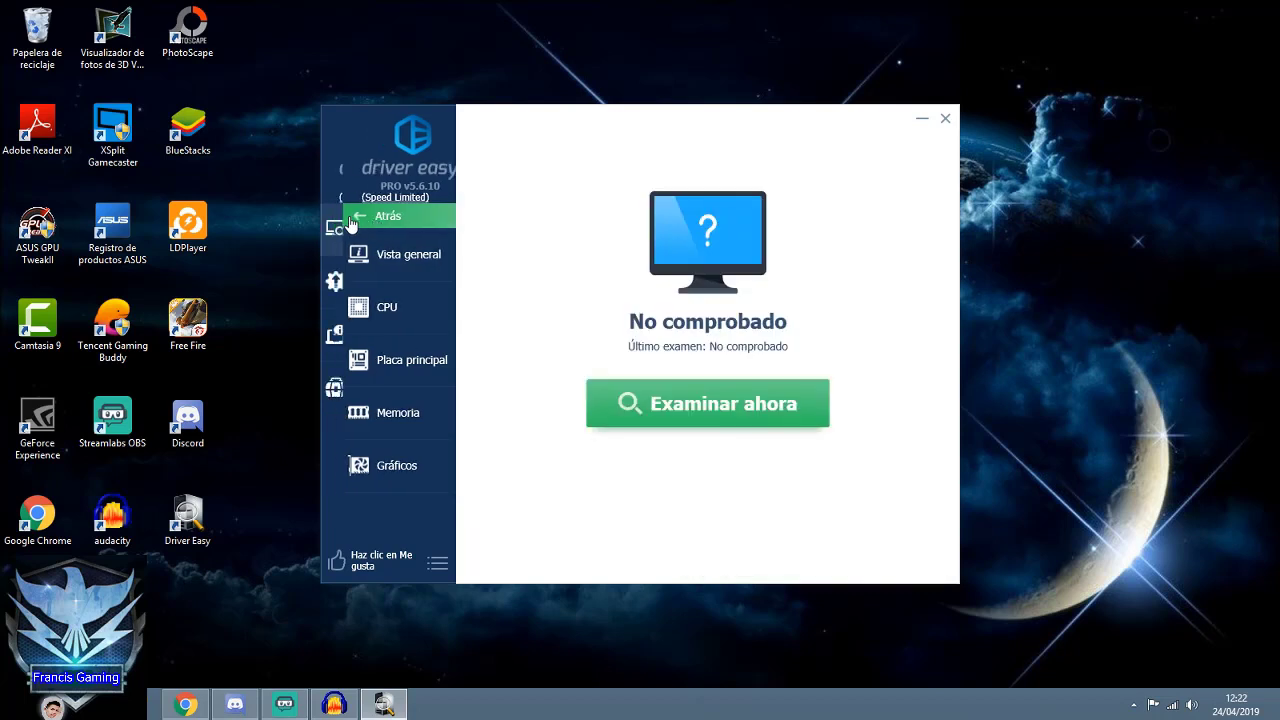
# Scan for outdated drivers and update the BenQ VL2040Z, Intel xHCI HC - 8C31 and Intel PCI Express Root Port #1 drivers
pyautogui.click(690, 412)
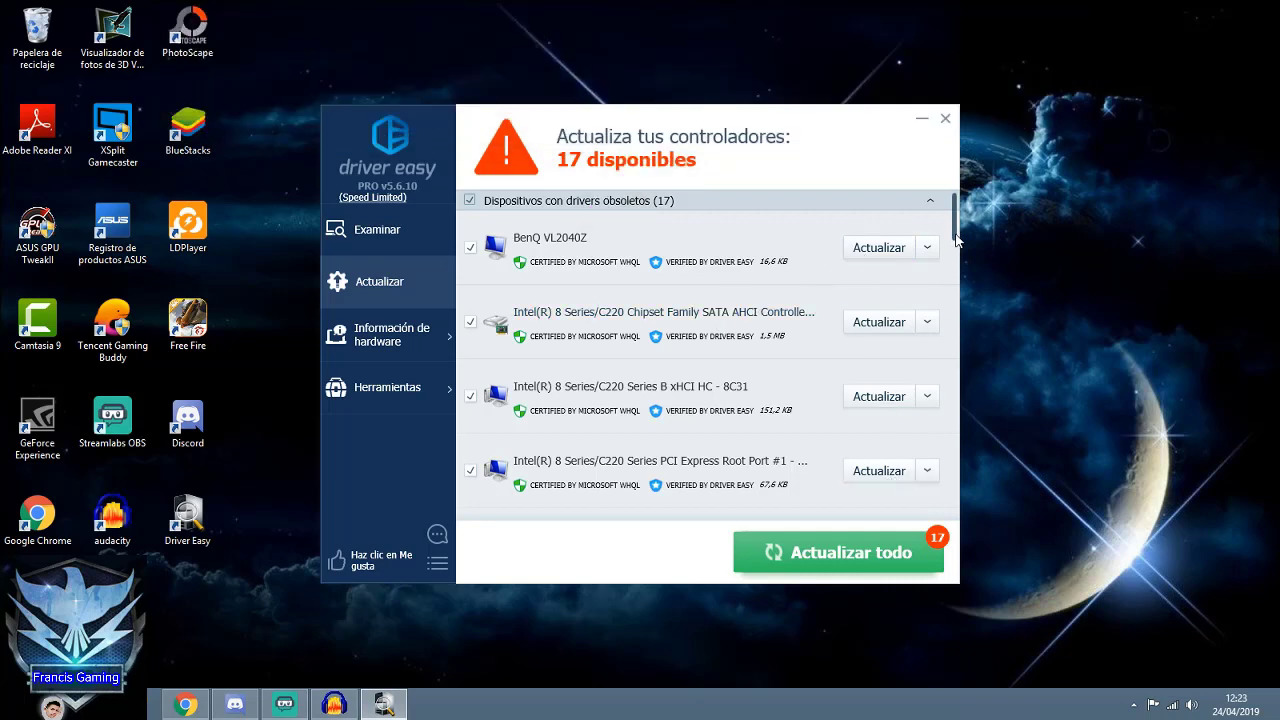
pyautogui.moveTo(955, 235)
pyautogui.mouseDown()
pyautogui.moveTo(950, 292)
pyautogui.moveTo(958, 222)
pyautogui.mouseUp()
pyautogui.click(876, 250)
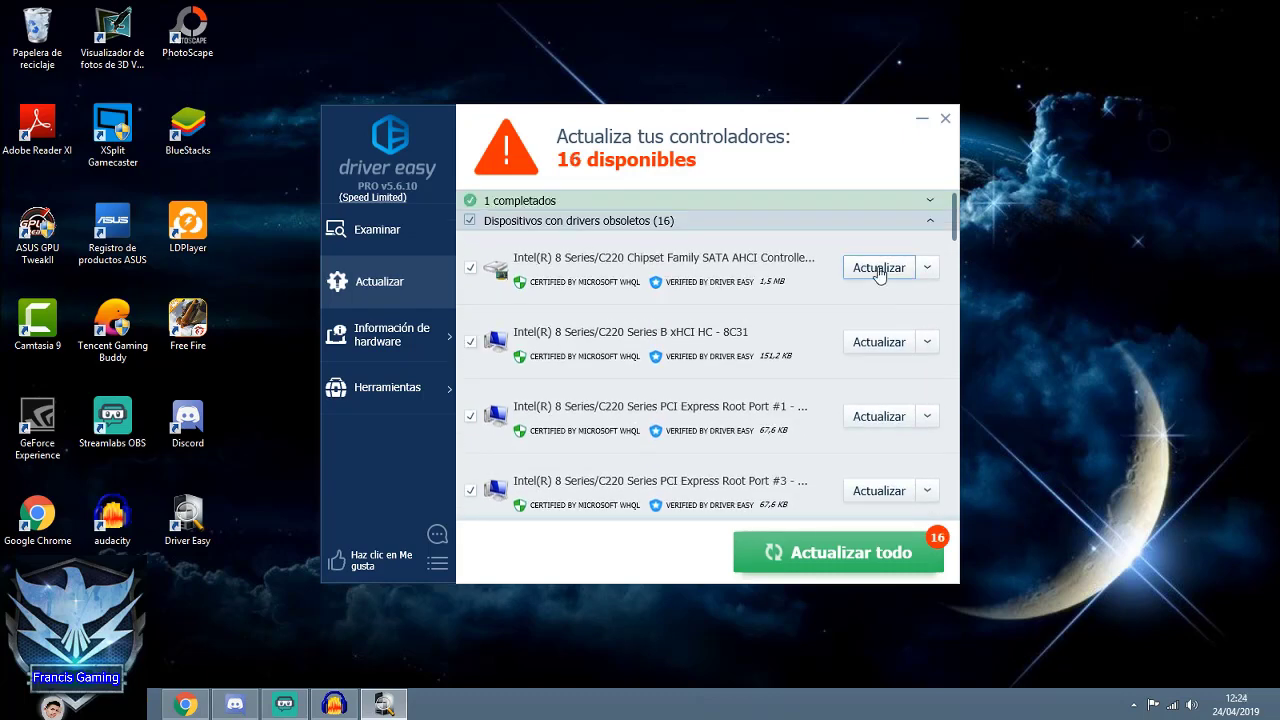
pyautogui.click(877, 353)
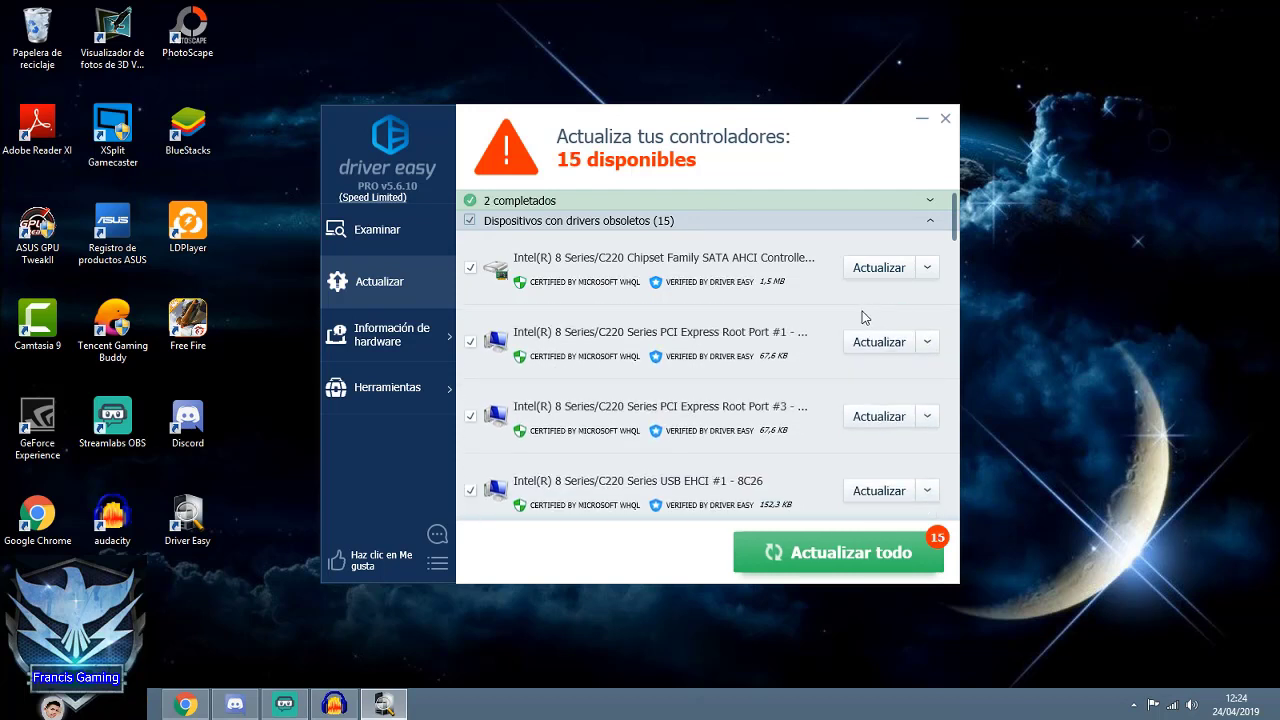
pyautogui.click(873, 345)
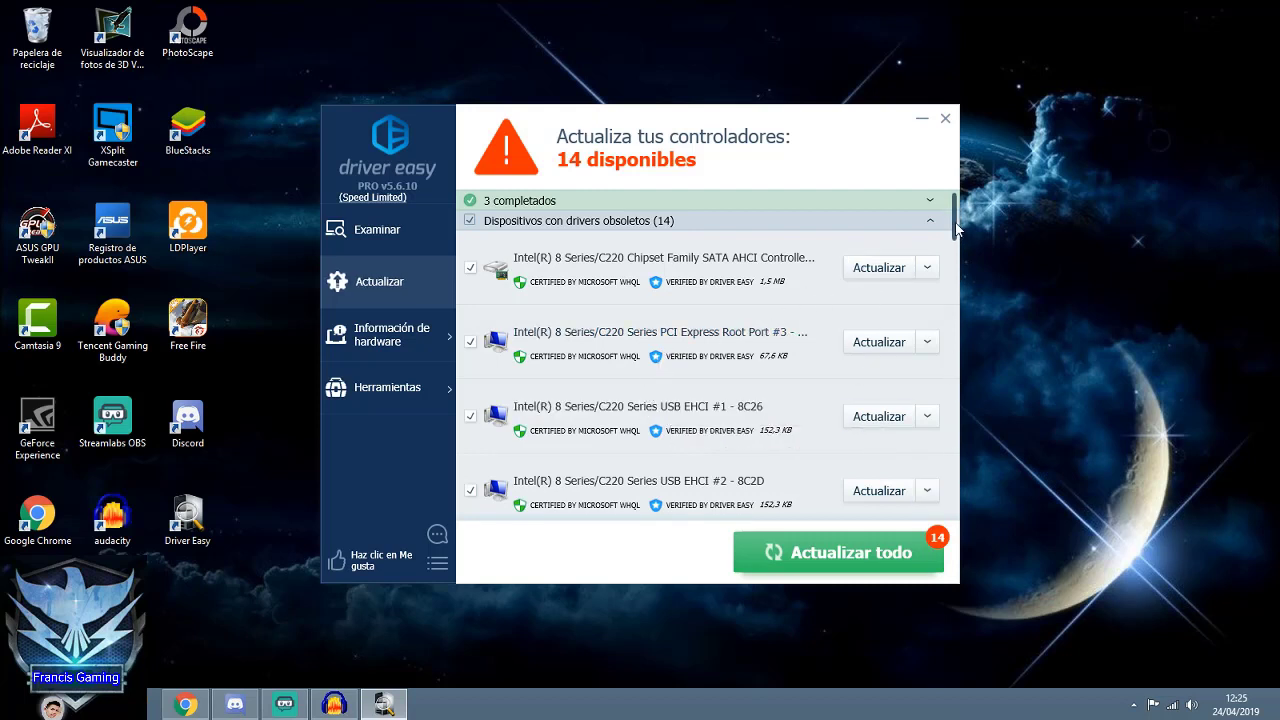
# Look through the remaining outdated drivers in the list and close Driver Easy
pyautogui.moveTo(955, 228); pyautogui.dragTo(958, 264)
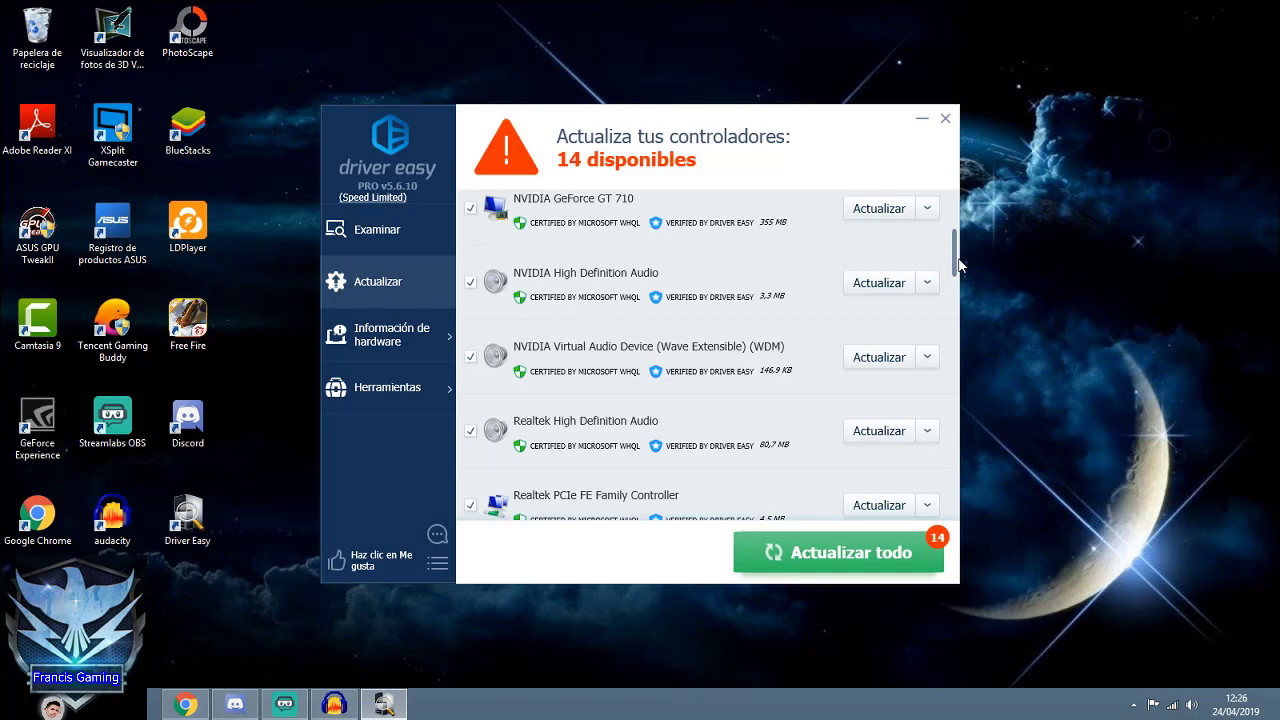
pyautogui.moveTo(958, 264)
pyautogui.mouseDown()
pyautogui.moveTo(955, 283)
pyautogui.moveTo(957, 258)
pyautogui.mouseUp()
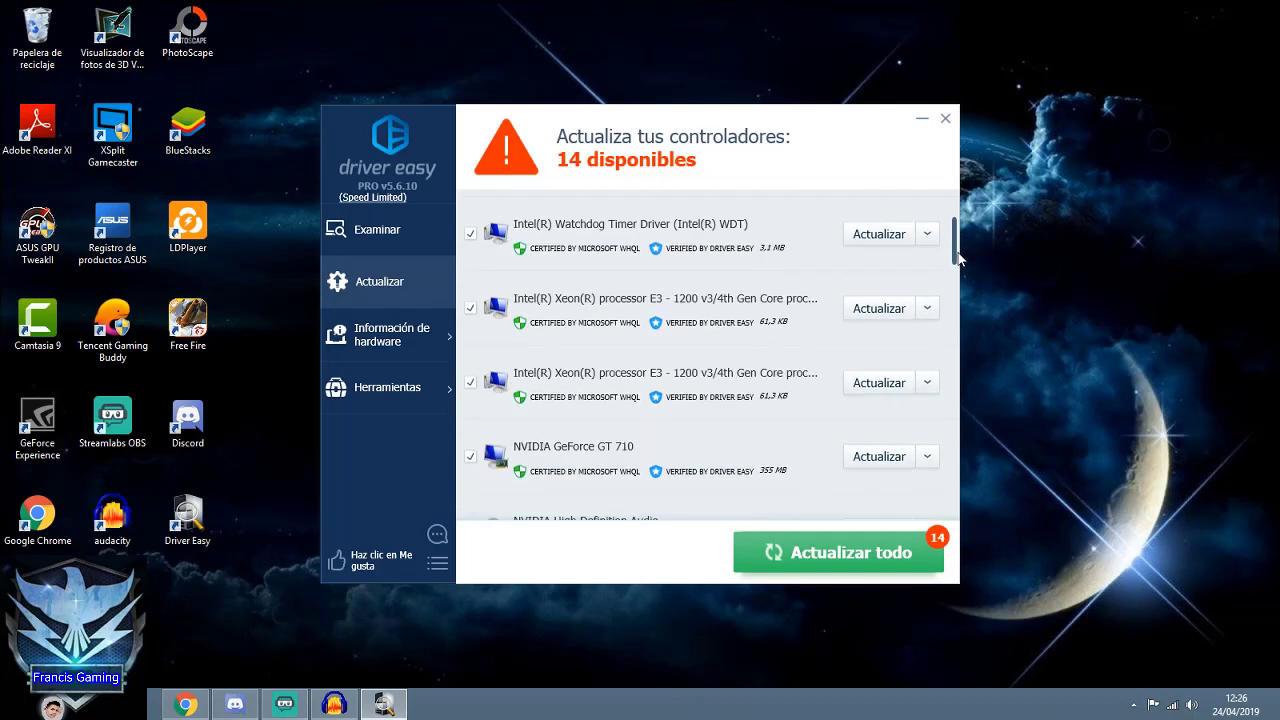
pyautogui.scroll(-1, 958, 258)
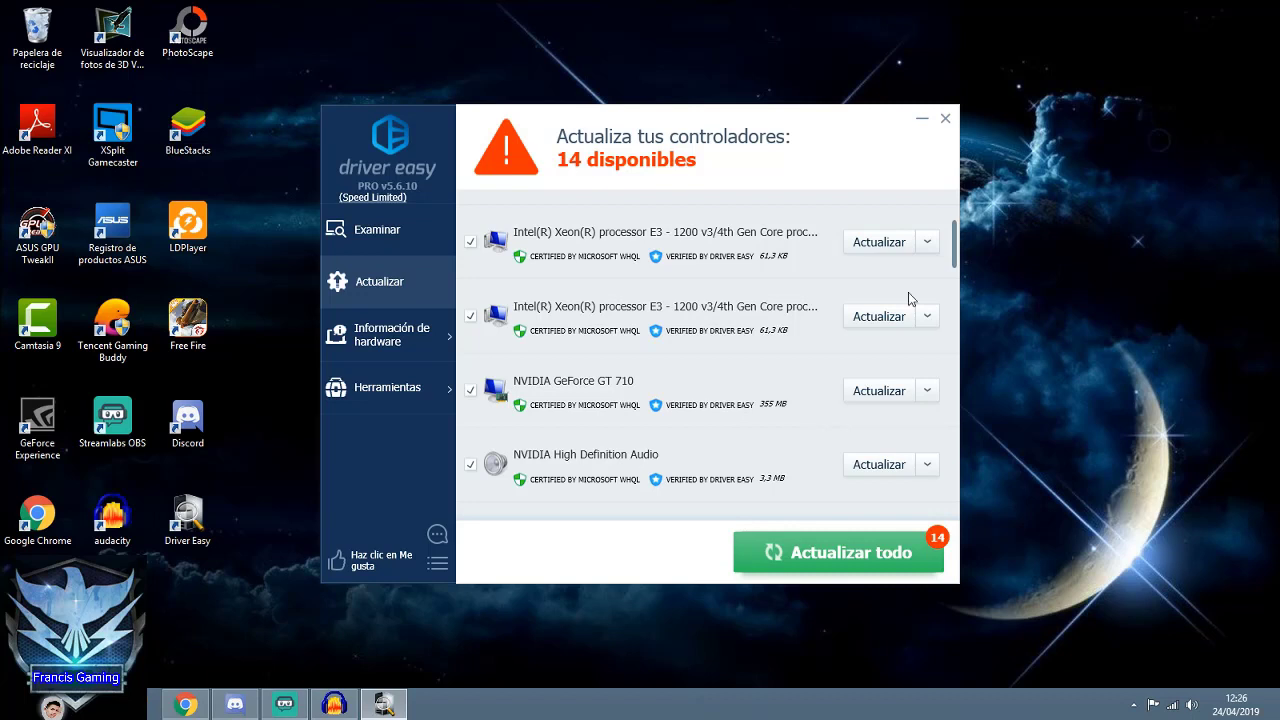
pyautogui.click(946, 120)
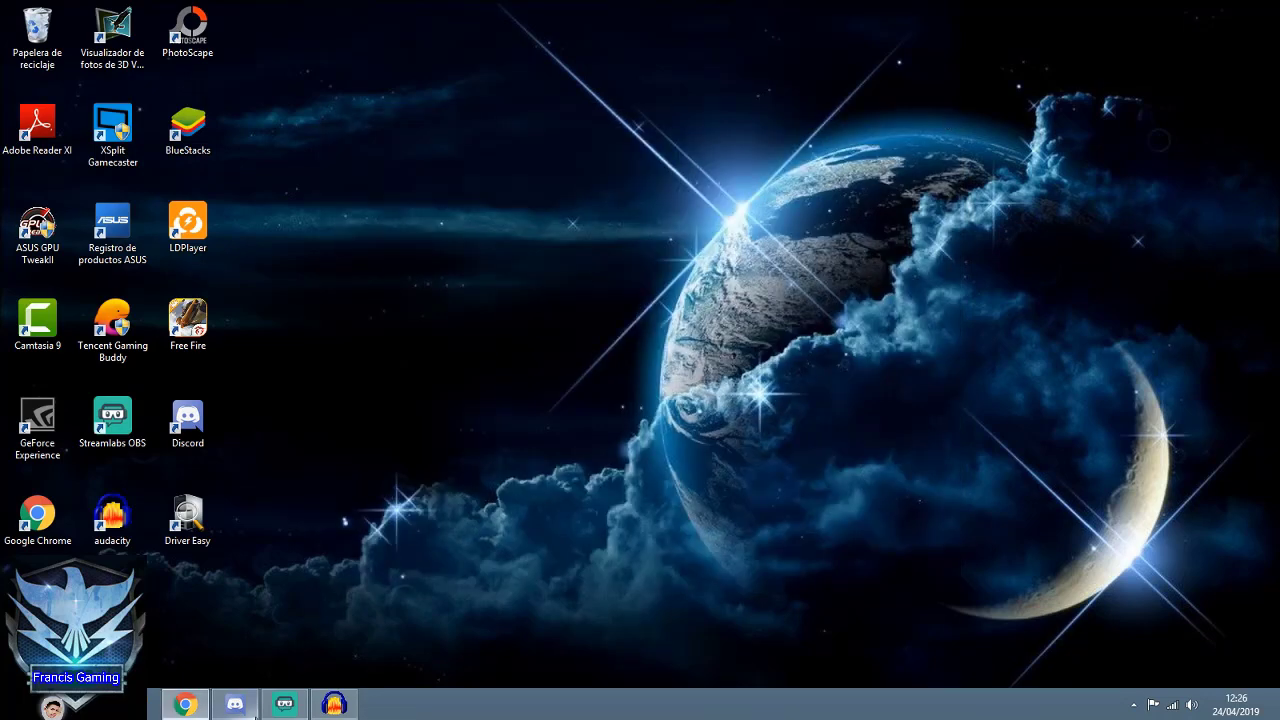
# Switch to Chrome and open the signed-in account's own channel page on YouTube
pyautogui.click(186, 706)
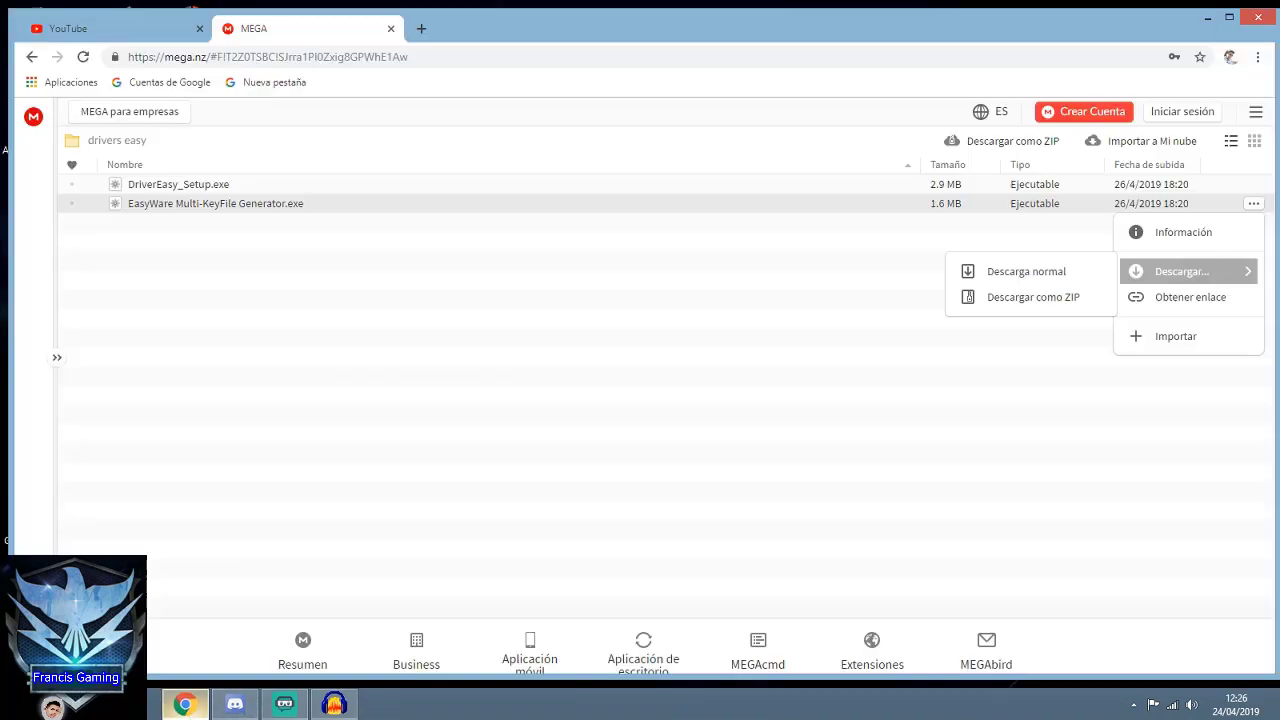
pyautogui.click(127, 28)
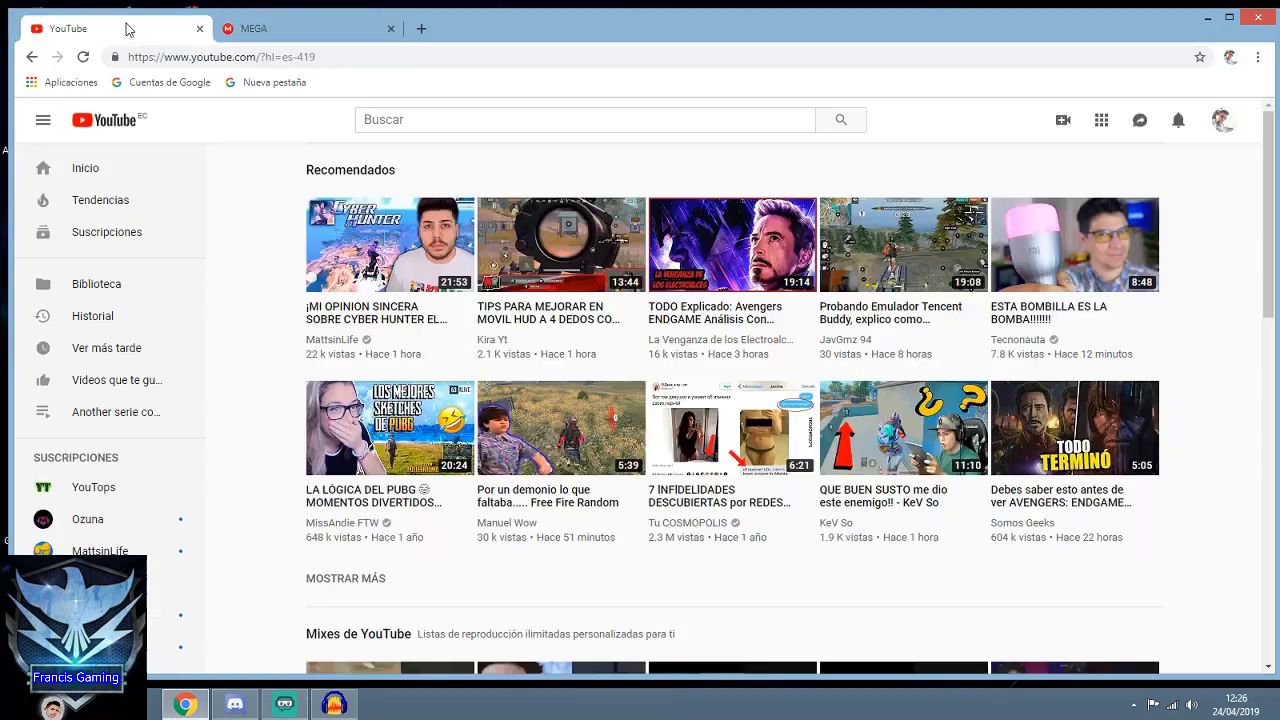
pyautogui.click(1222, 125)
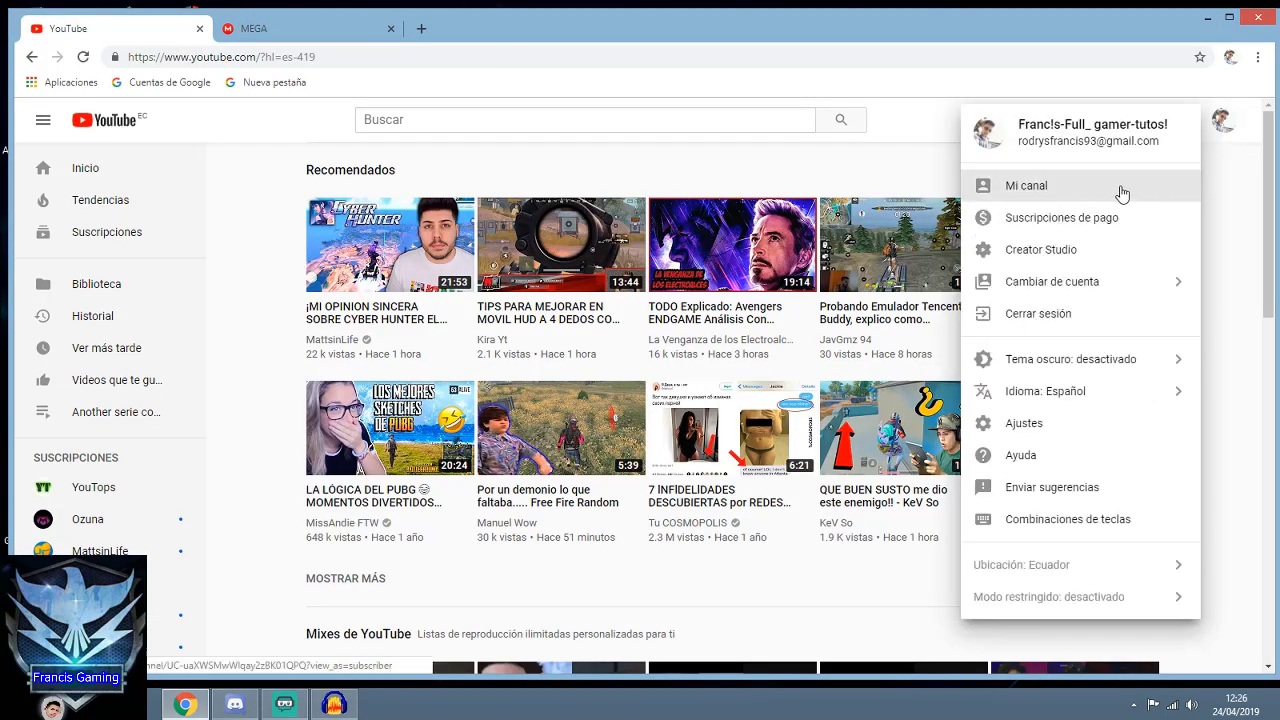
pyautogui.click(1121, 190)
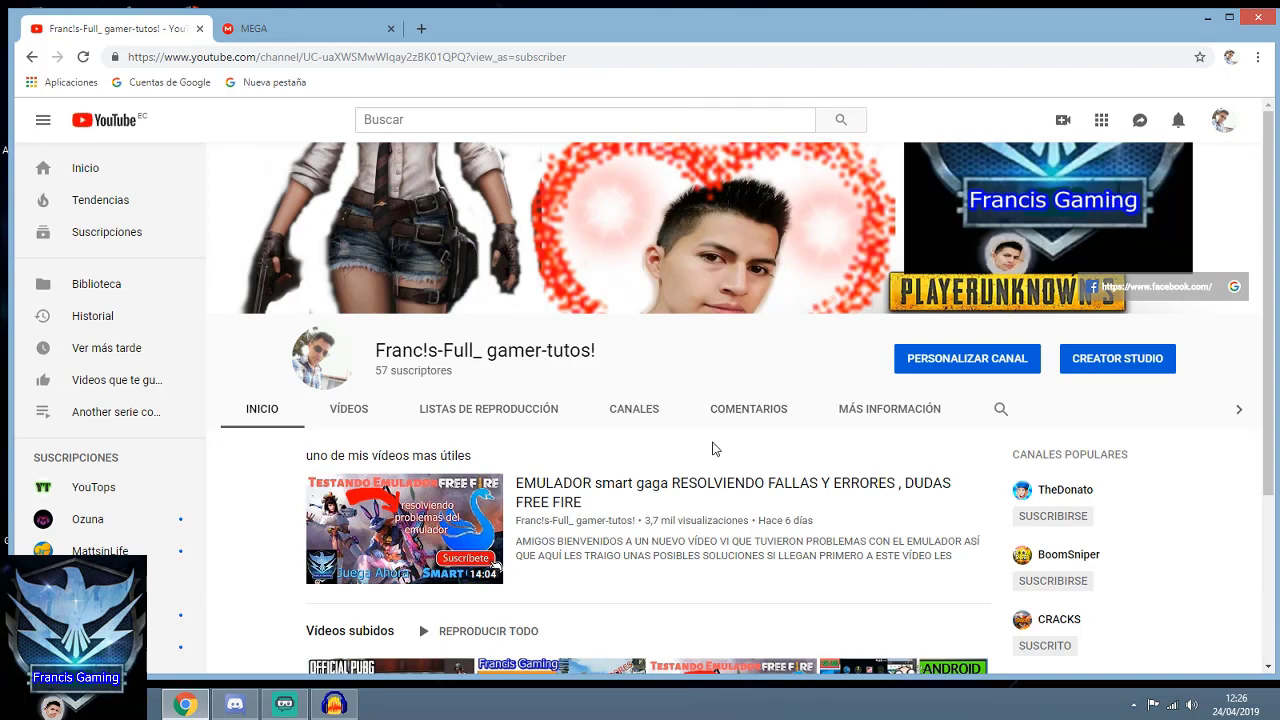
# Browse the channel page, open its featured video about fixing Smart Gaga emulator errors, pause it, and view its details
pyautogui.scroll(-3, 619, 549)
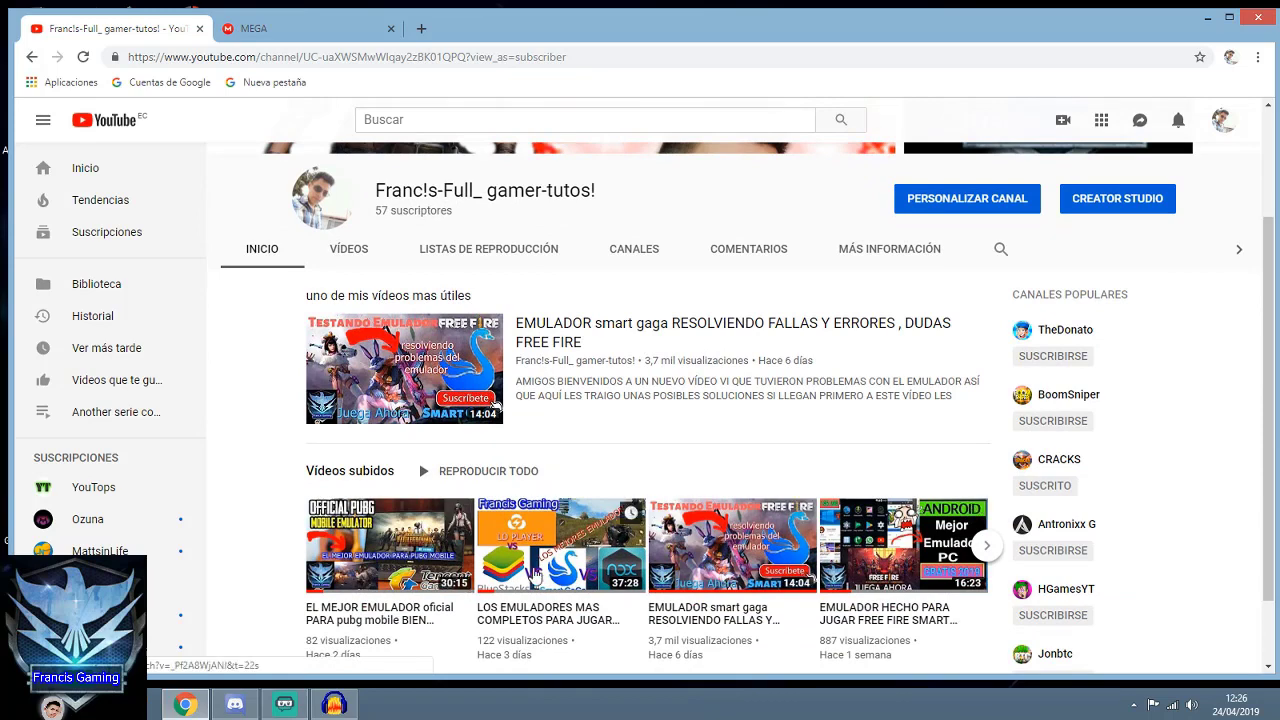
pyautogui.scroll(1, 426, 480)
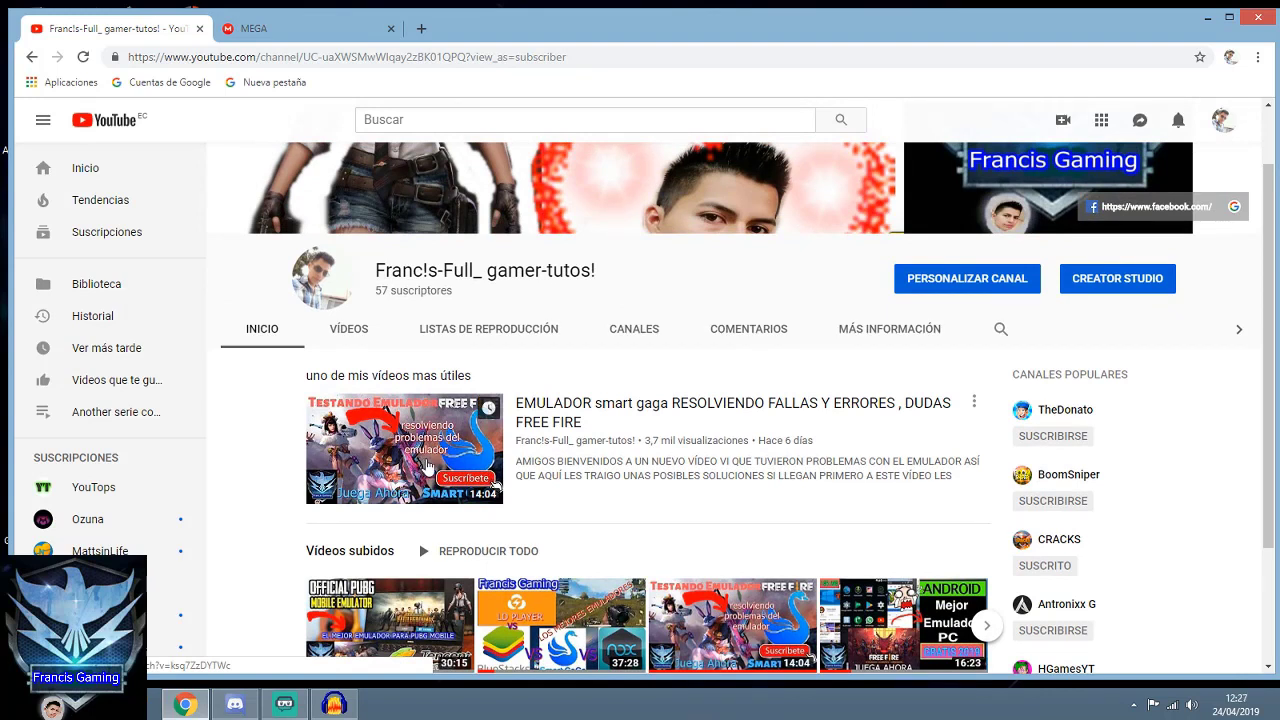
pyautogui.click(434, 450)
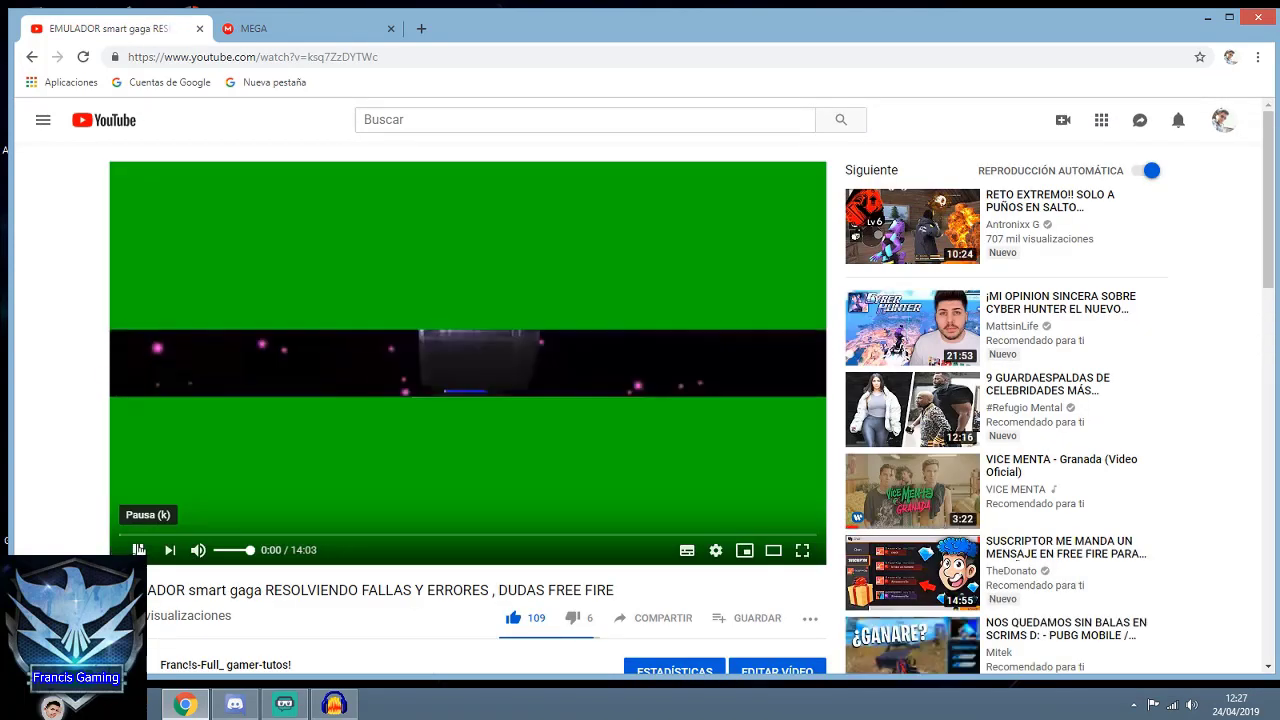
pyautogui.click(511, 453)
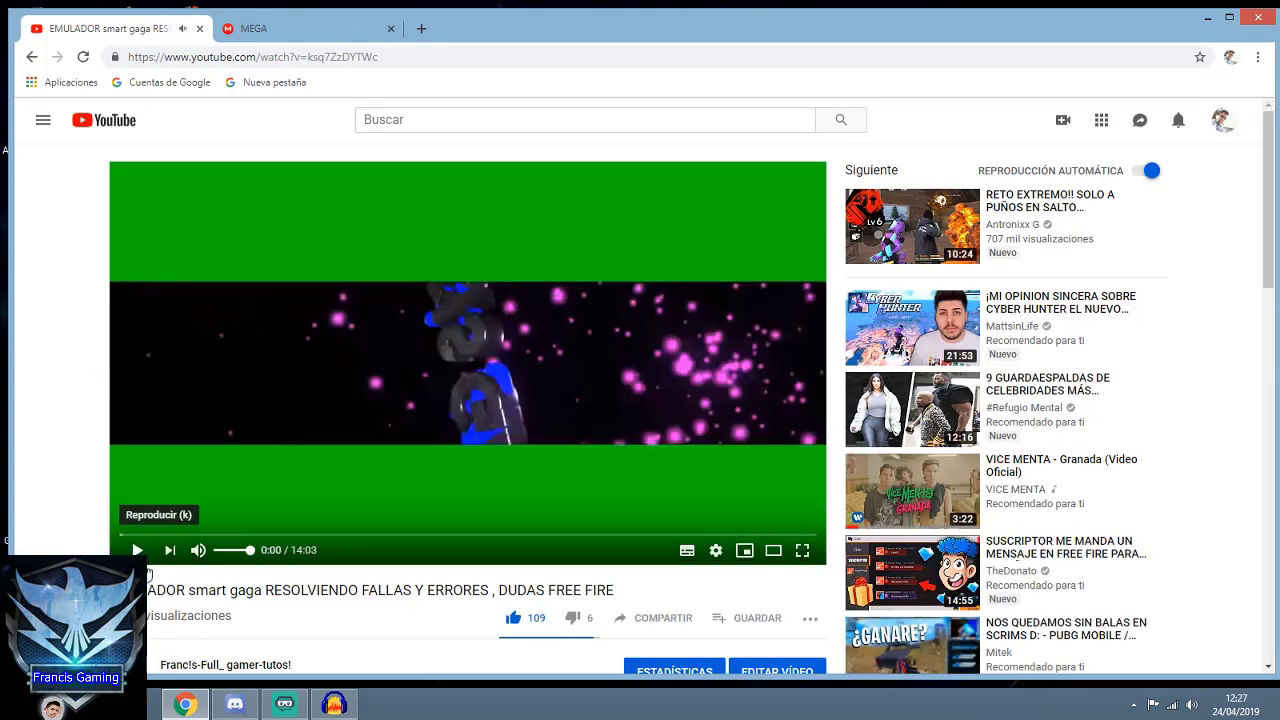
pyautogui.scroll(-1, 538, 460)
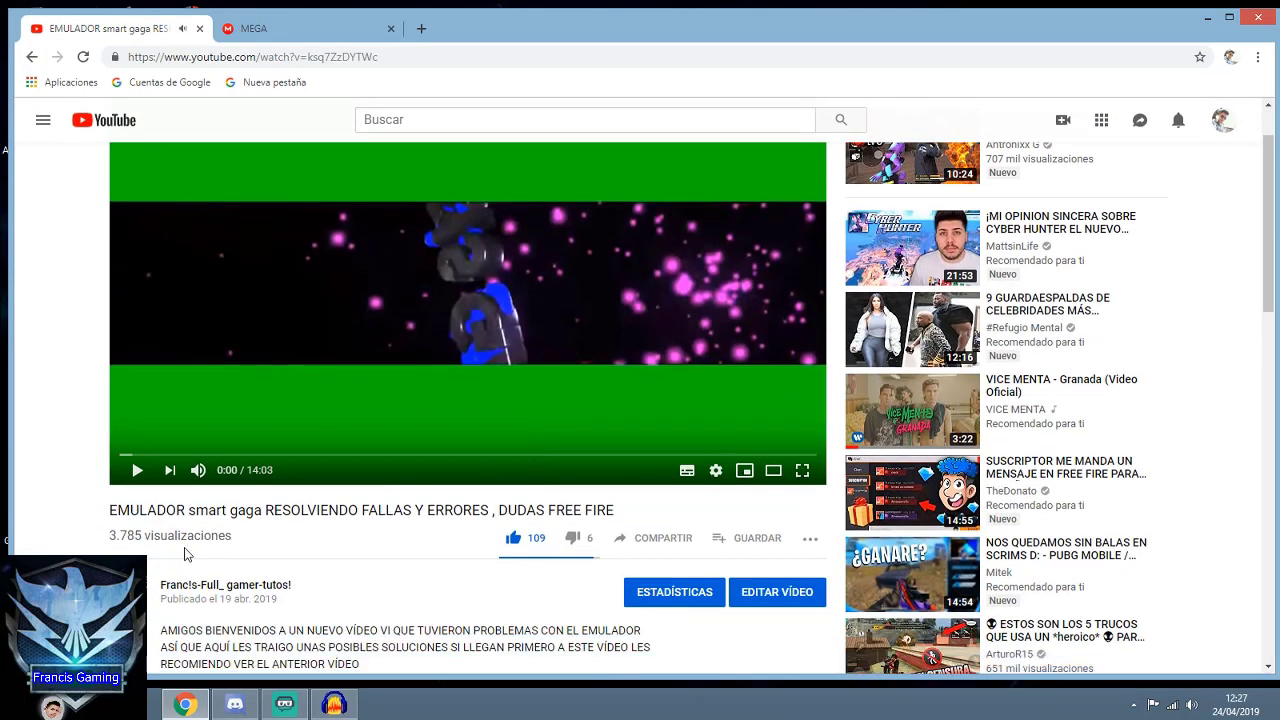